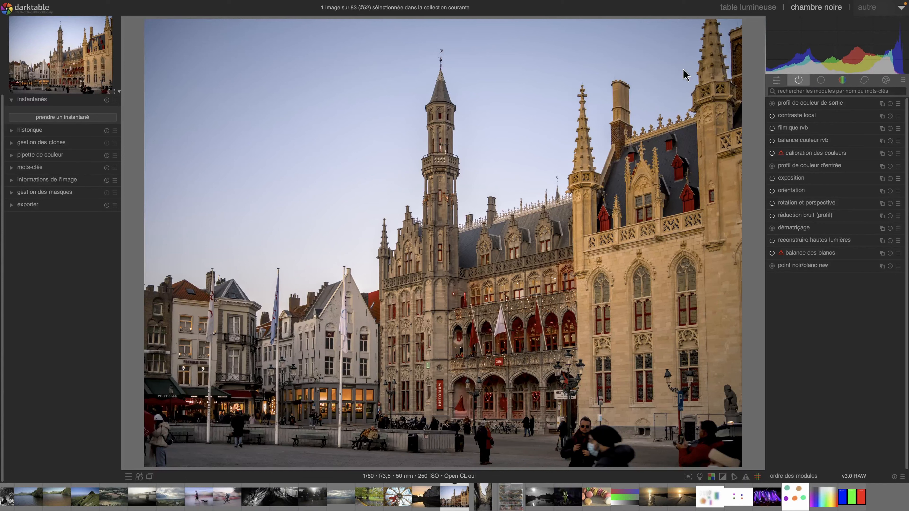
Show the header and the filter and sort toolbar above the darkroom photo.
{"action": "key", "text": "ctrl+h"}
{"action": "key", "text": "ctrl+shift+t"}
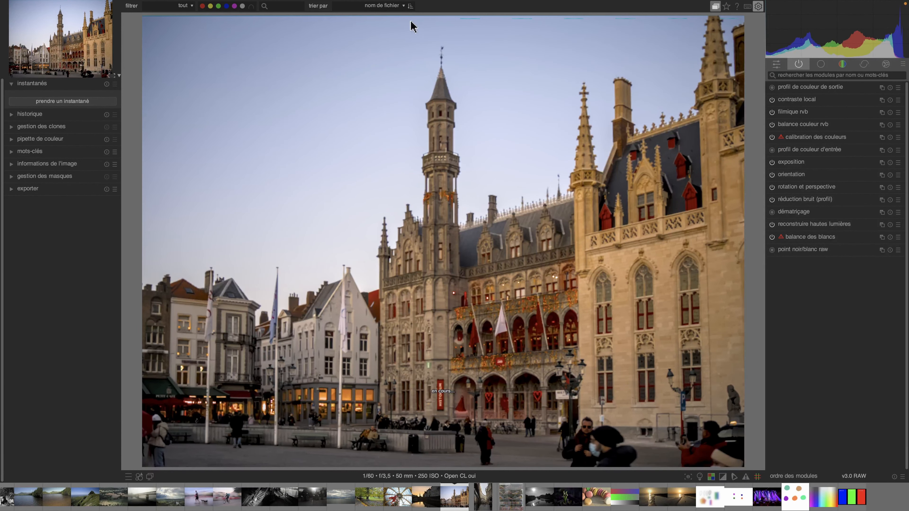
{"action": "key", "text": "ctrl+h"}
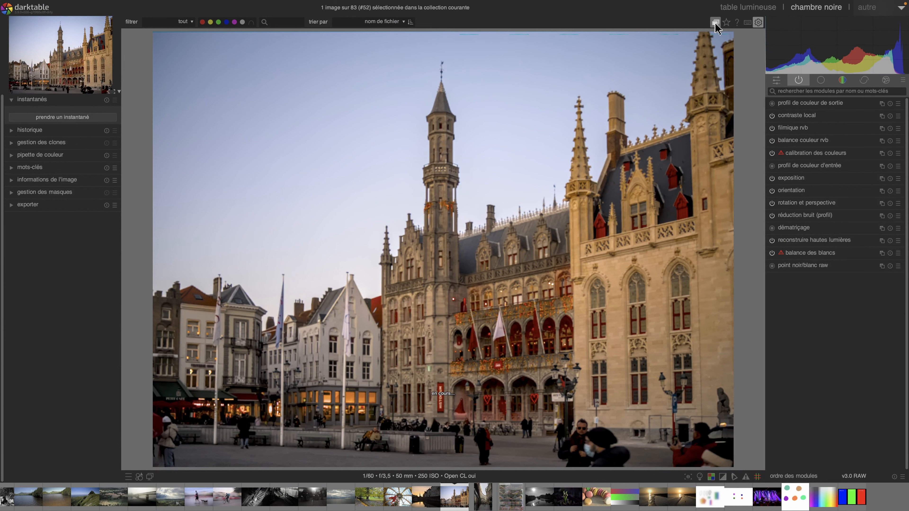
Open the global preferences and review the processing options for default workflow and default chromatic adaptation.
{"action": "left_click", "coordinate": [759, 22]}
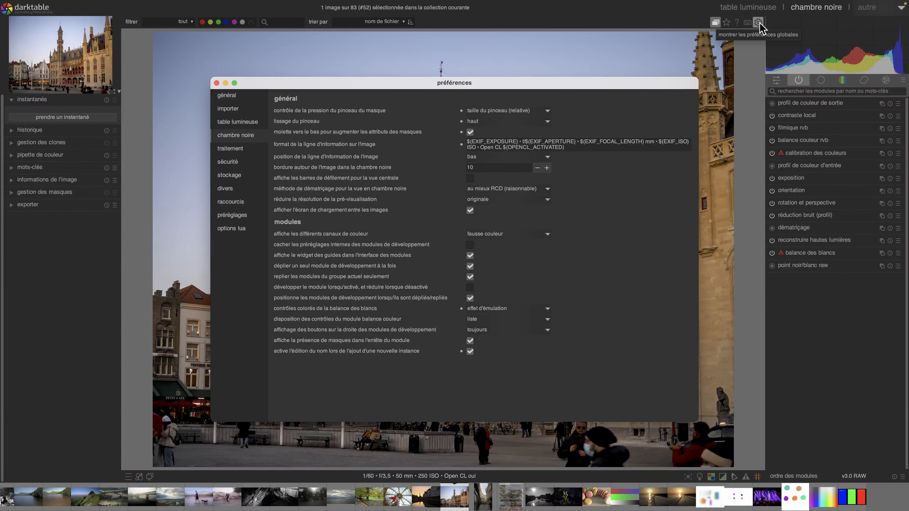
{"action": "left_click", "coordinate": [236, 150]}
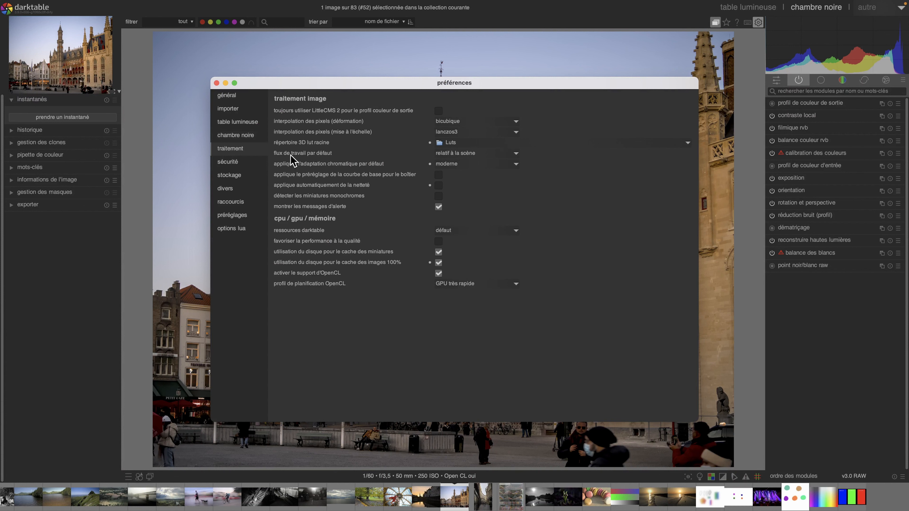
{"action": "left_click", "coordinate": [453, 154]}
{"action": "left_click", "coordinate": [435, 166]}
Set the scopes module position to gauche in the miscellaneous preferences and reload the darkroom by way of the lighttable.
{"action": "left_click", "coordinate": [225, 190]}
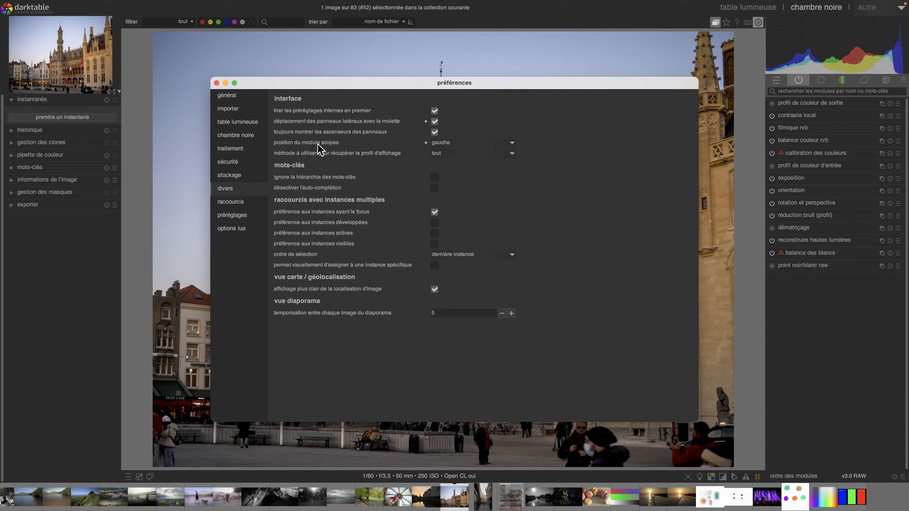
{"action": "left_click", "coordinate": [468, 143]}
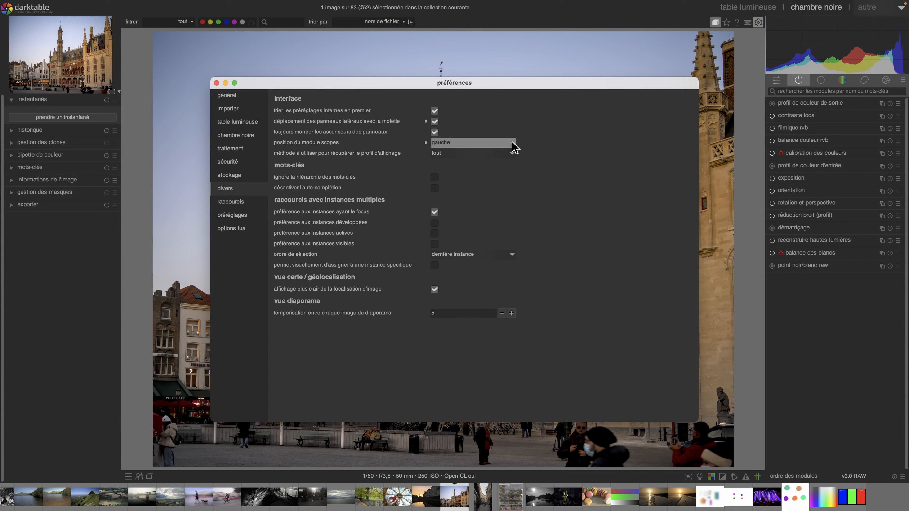
{"action": "left_click", "coordinate": [447, 144]}
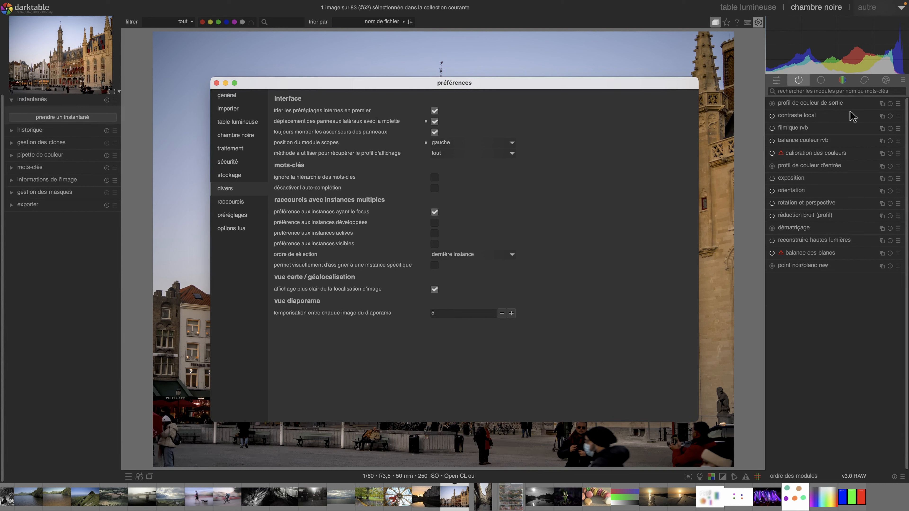
{"action": "mouse_move", "coordinate": [818, 161]}
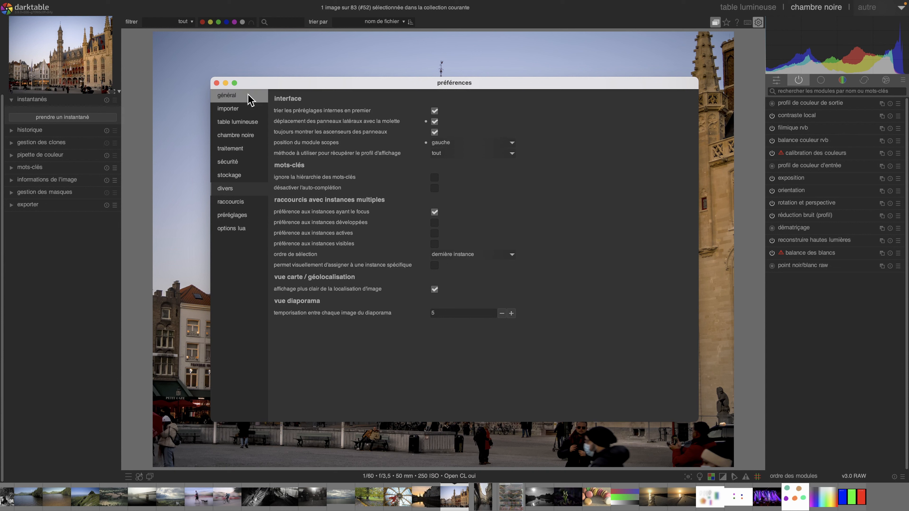
{"action": "left_click", "coordinate": [217, 82]}
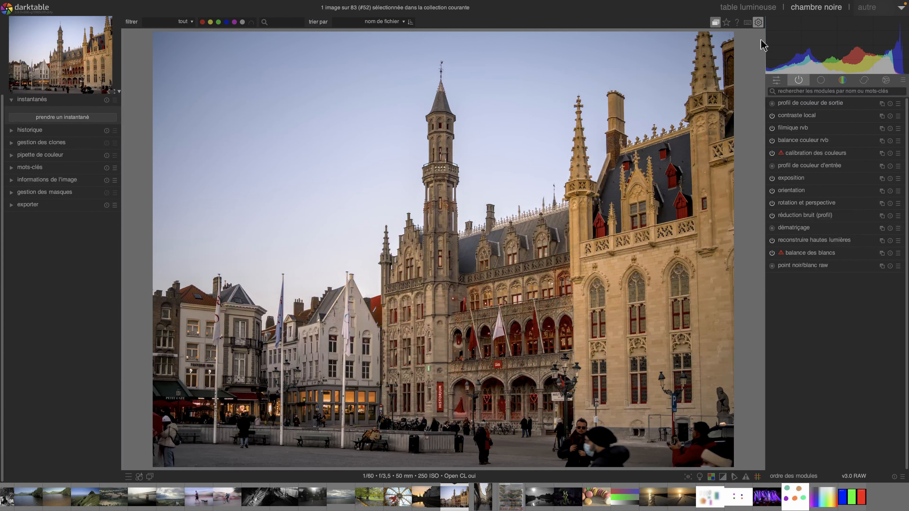
{"action": "left_click", "coordinate": [762, 8]}
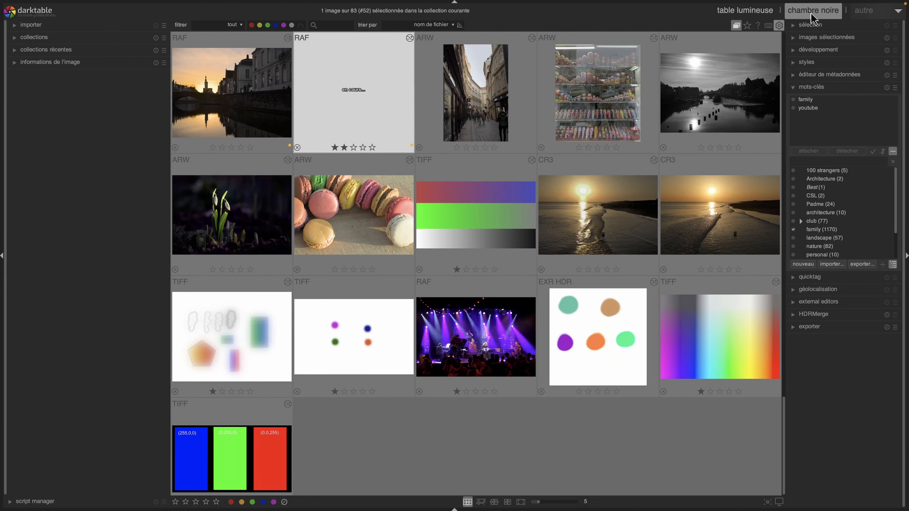
{"action": "left_click", "coordinate": [812, 15]}
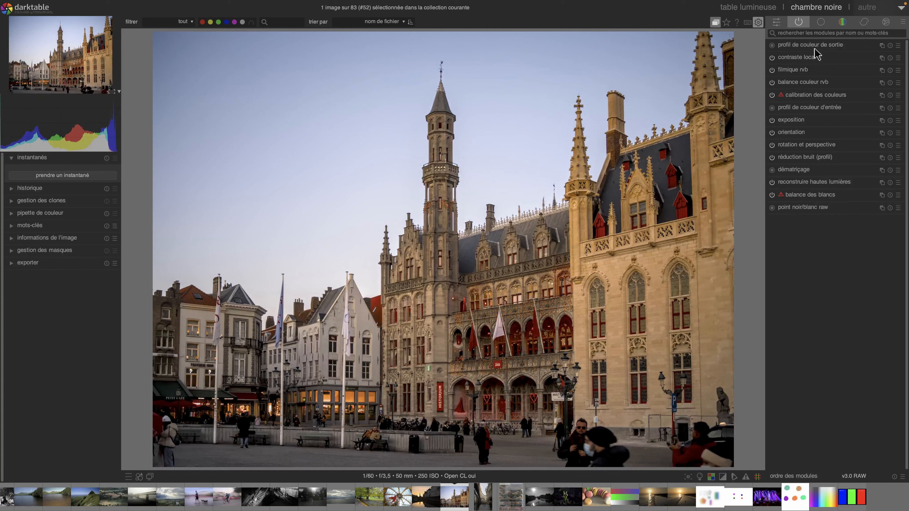
Browse the darkroom's module groups, including quick access, active modules, base, color and correct.
{"action": "left_click", "coordinate": [778, 23]}
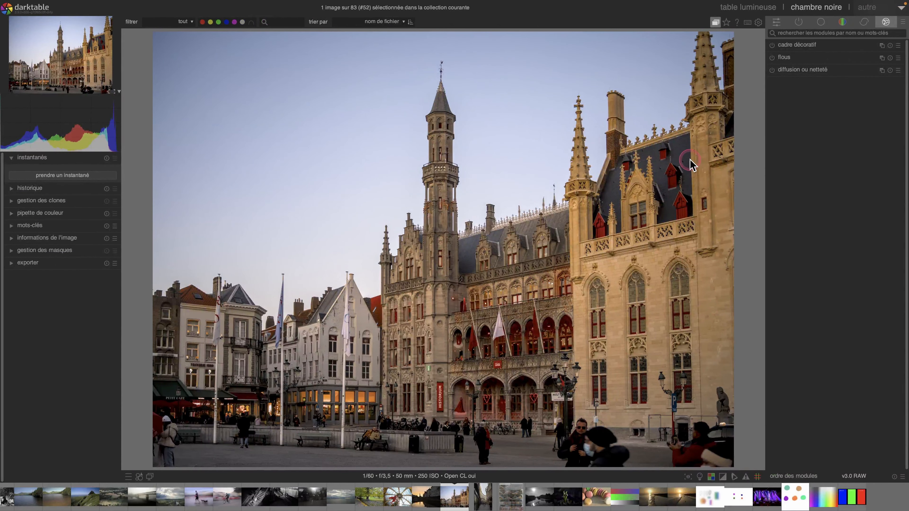
{"action": "left_click", "coordinate": [775, 23]}
{"action": "left_click", "coordinate": [799, 22]}
{"action": "left_click", "coordinate": [821, 22]}
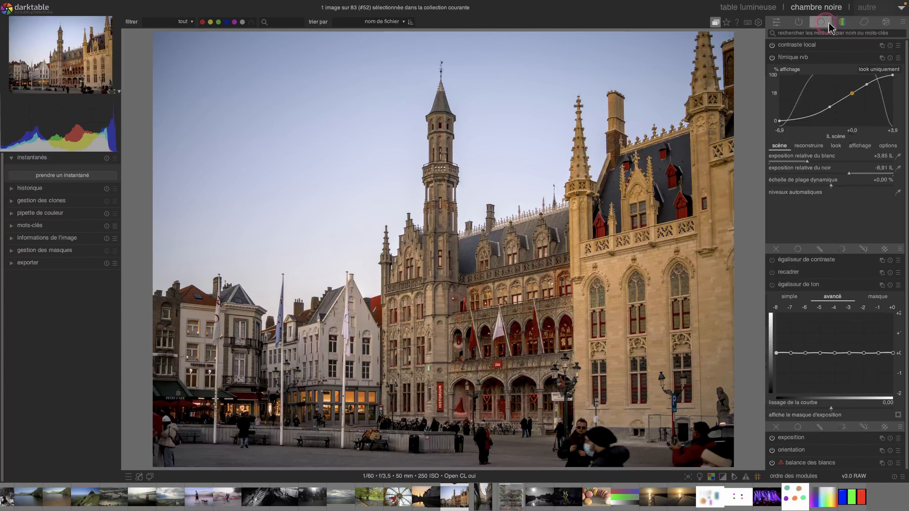
{"action": "left_click", "coordinate": [843, 22]}
{"action": "left_click", "coordinate": [865, 23]}
Open the module layout manager from the preset list and delete the nick 3.9 preset.
{"action": "left_click", "coordinate": [903, 23]}
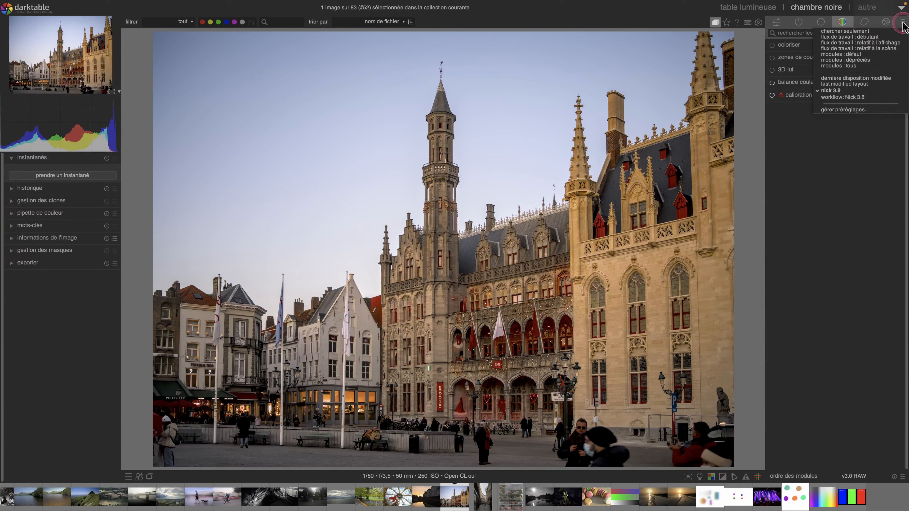
{"action": "left_click", "coordinate": [870, 43]}
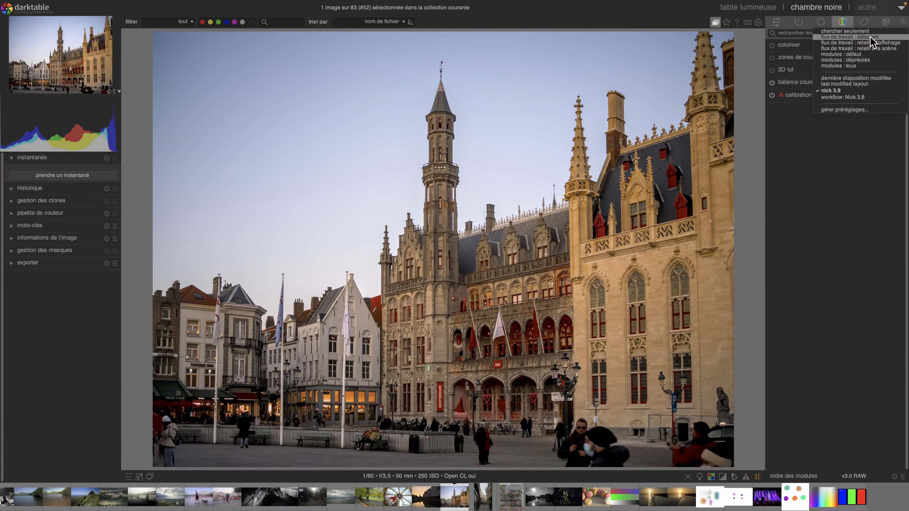
{"action": "left_click", "coordinate": [853, 55]}
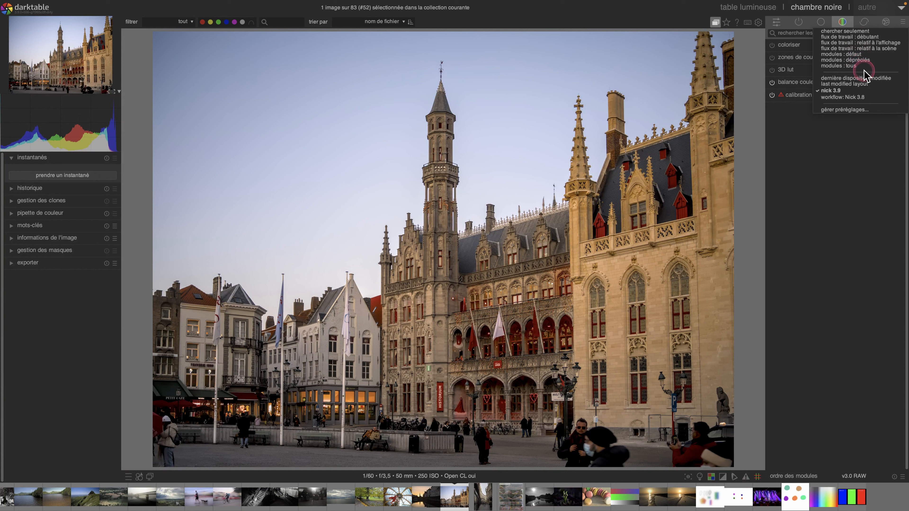
{"action": "left_click", "coordinate": [864, 61]}
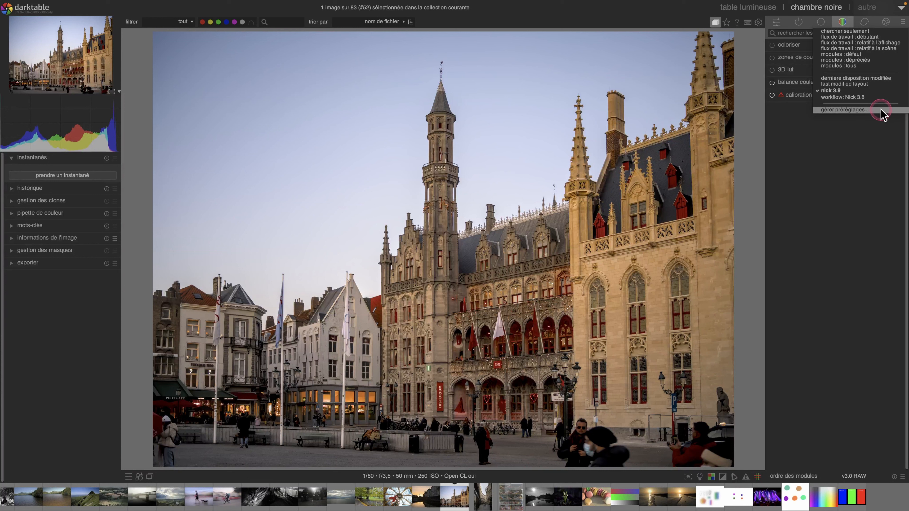
{"action": "left_click", "coordinate": [876, 107]}
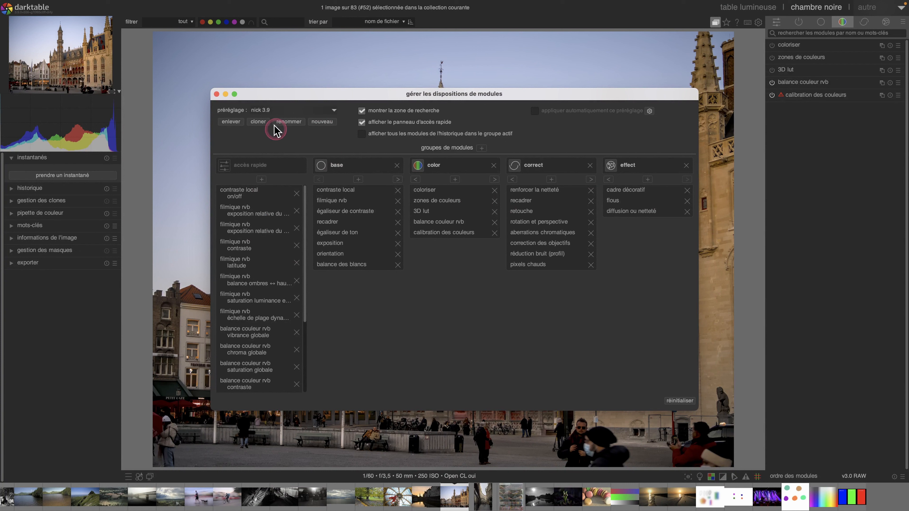
{"action": "left_click", "coordinate": [290, 110]}
{"action": "left_click", "coordinate": [291, 110]}
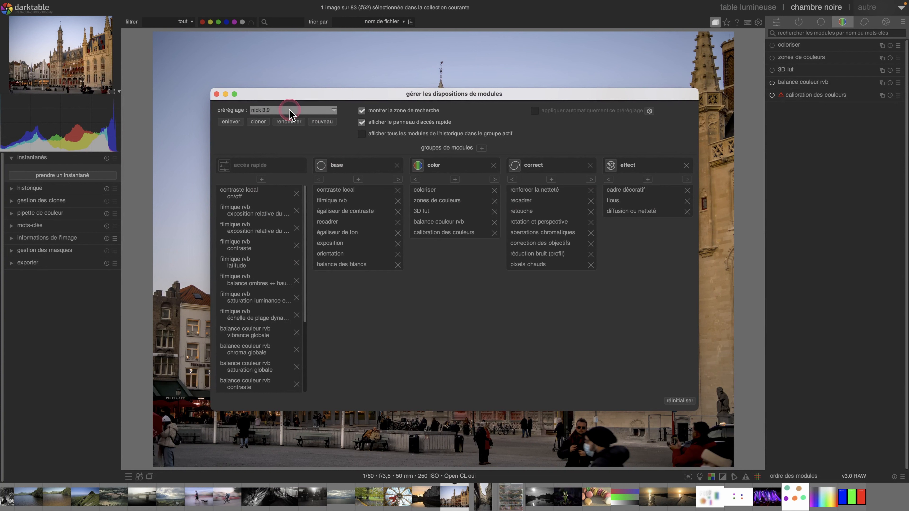
{"action": "left_click", "coordinate": [229, 124]}
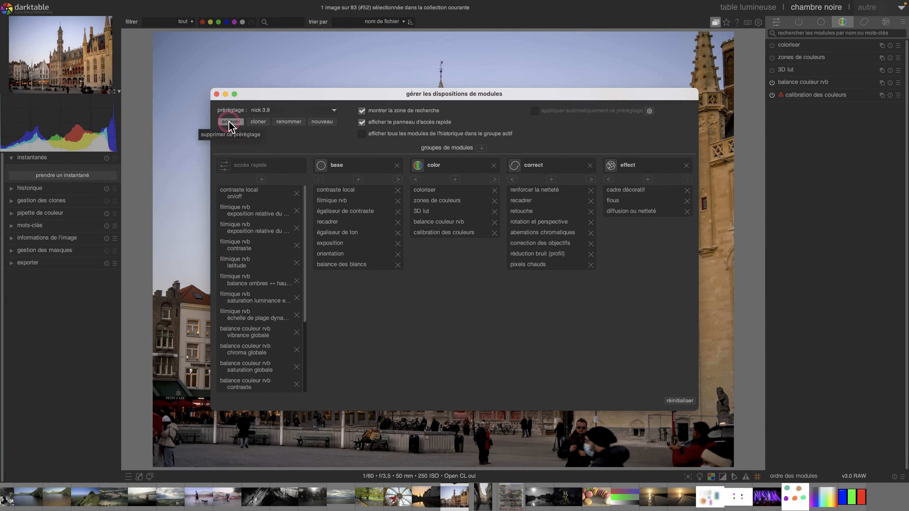
{"action": "left_click", "coordinate": [471, 279]}
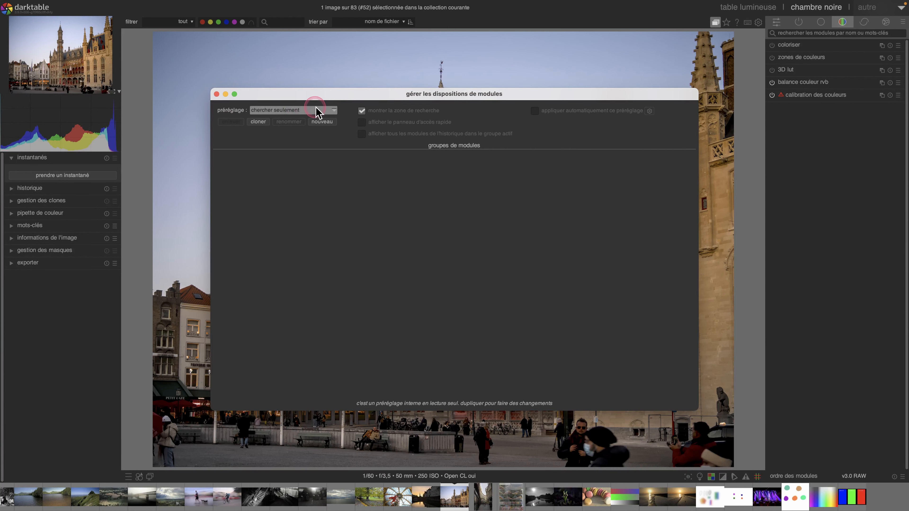
Clone the "flux de travail : relatif à la scène" preset under the name temporaire.
{"action": "left_click", "coordinate": [334, 110]}
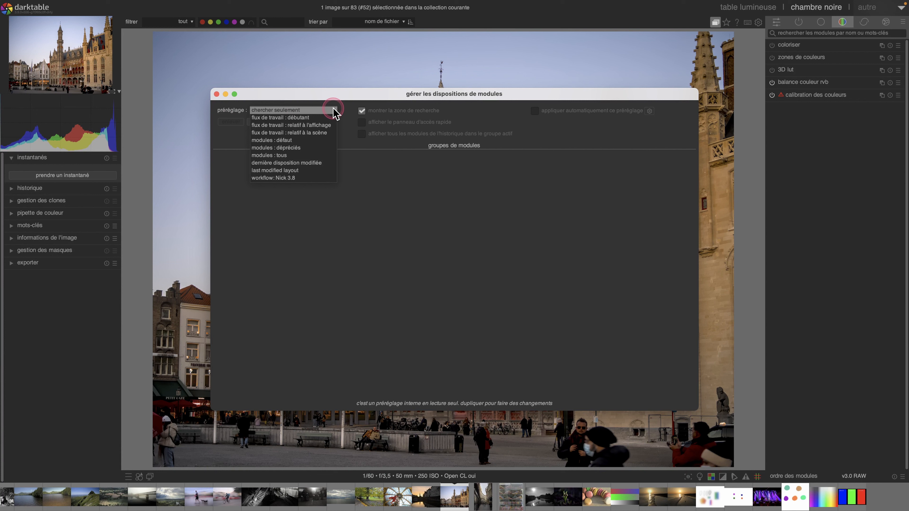
{"action": "left_click", "coordinate": [316, 133]}
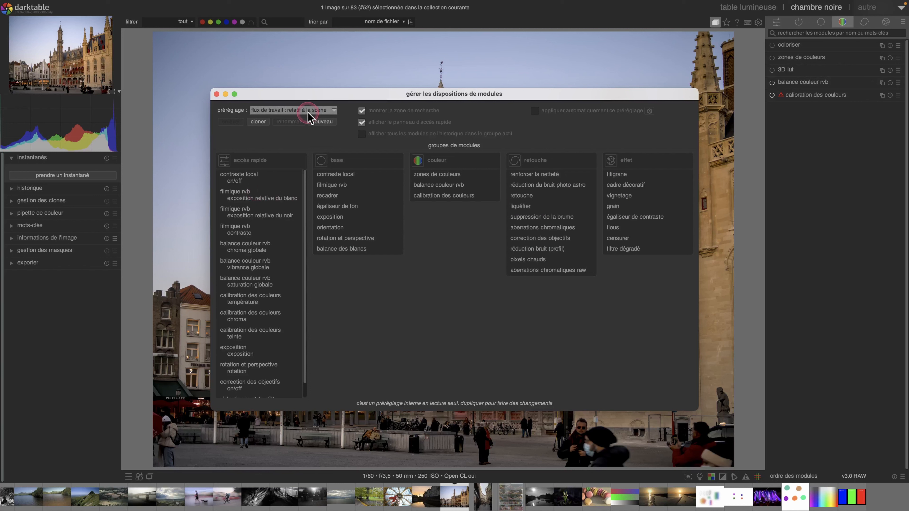
{"action": "left_click", "coordinate": [259, 122]}
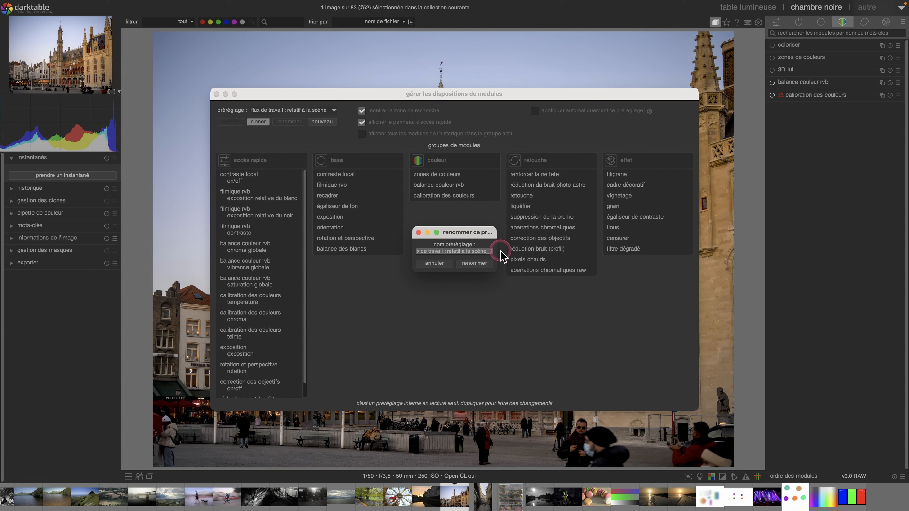
{"action": "type", "text": "temporaire"}
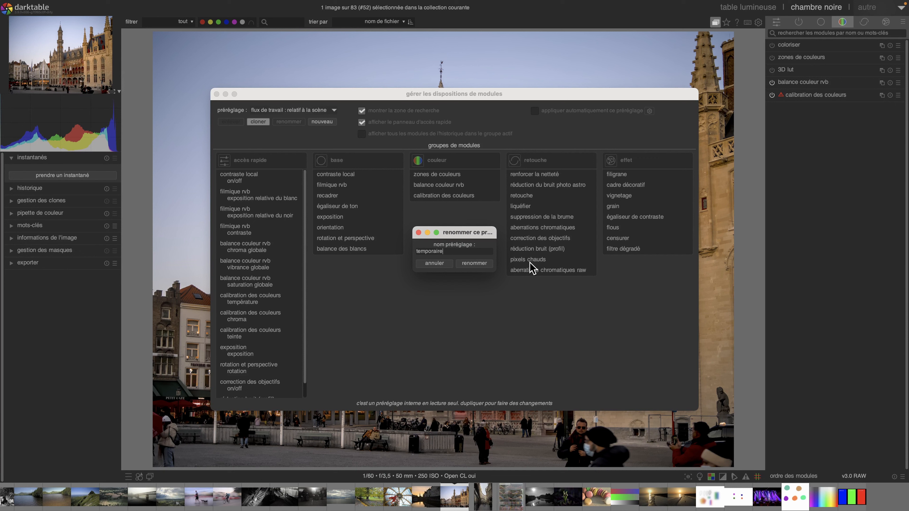
{"action": "left_click", "coordinate": [515, 263]}
{"action": "left_click", "coordinate": [468, 263]}
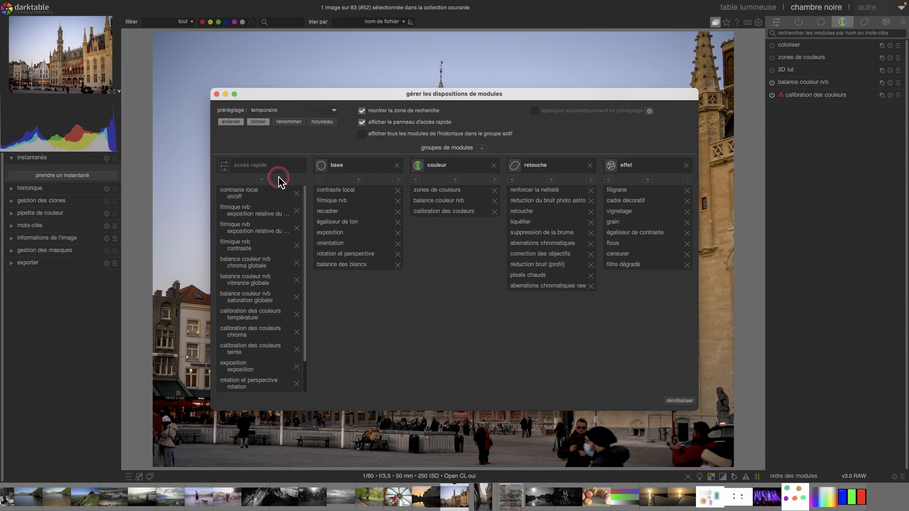
Toggle the quick access panel of the temporaire layout off and back on.
{"action": "left_click", "coordinate": [362, 122]}
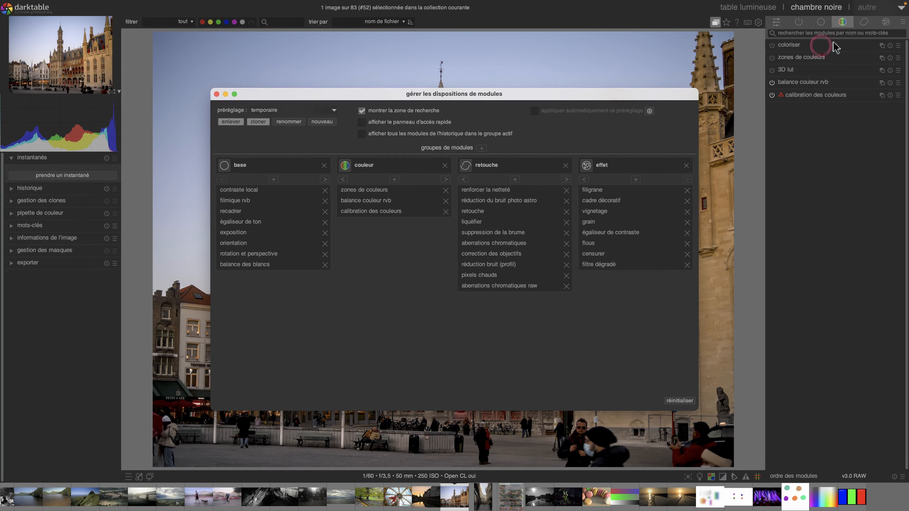
{"action": "left_click", "coordinate": [362, 122]}
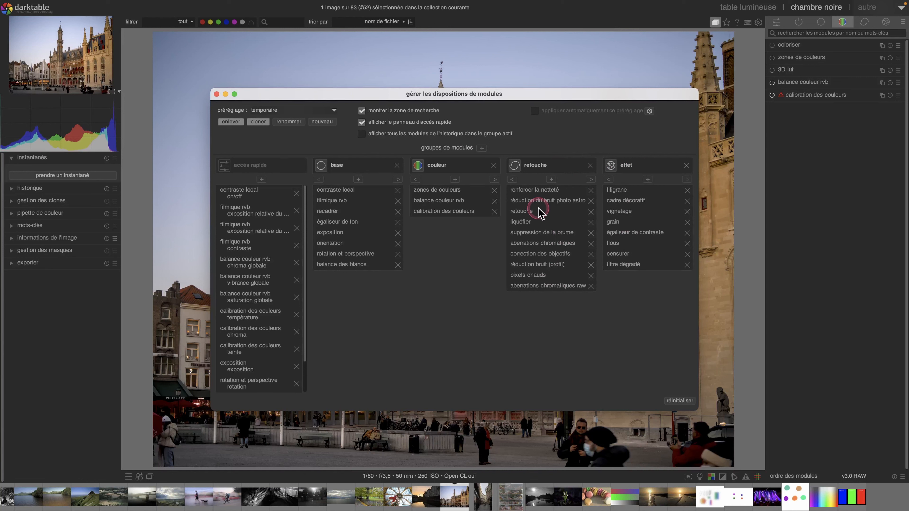
Remove the effet group and the recadrer module of the base group from the temporaire layout, and close the manager.
{"action": "left_click", "coordinate": [686, 166]}
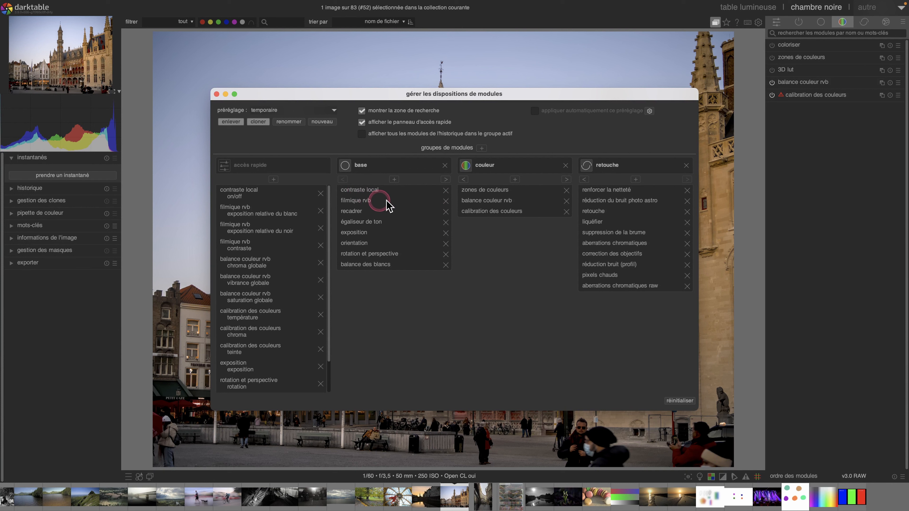
{"action": "left_click", "coordinate": [446, 211]}
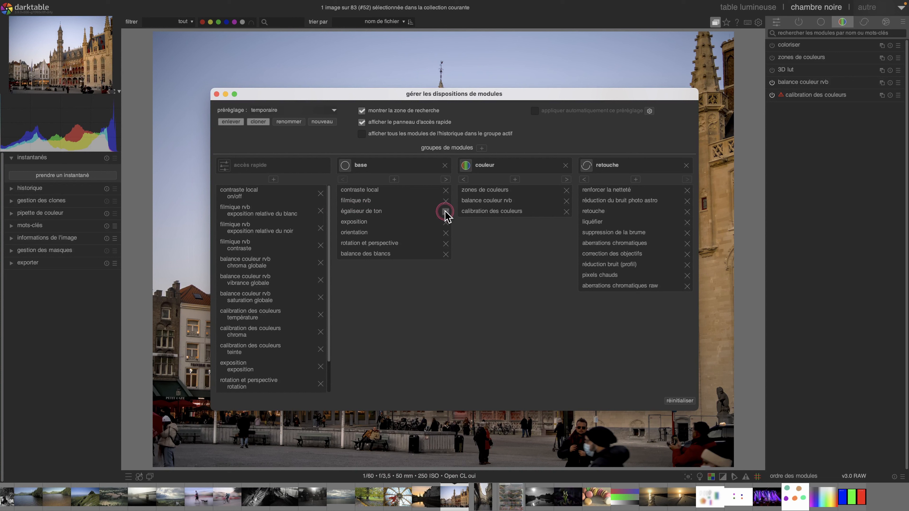
{"action": "left_click", "coordinate": [636, 179]}
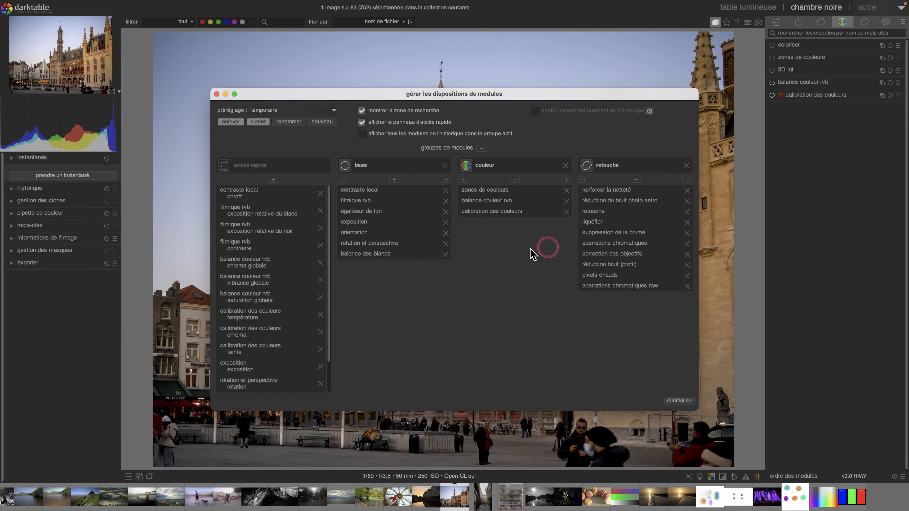
{"action": "left_click", "coordinate": [216, 94]}
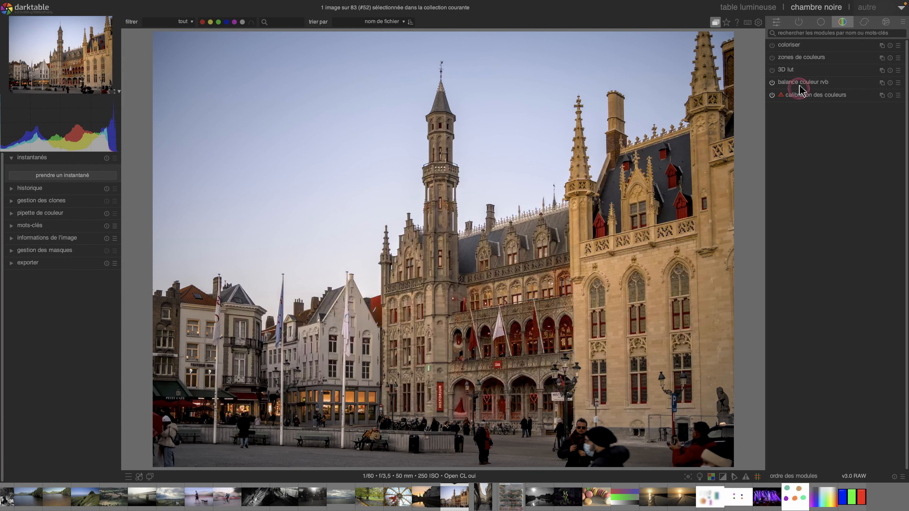
Reopen the module layout manager and select the temporaire preset.
{"action": "left_click", "coordinate": [902, 22]}
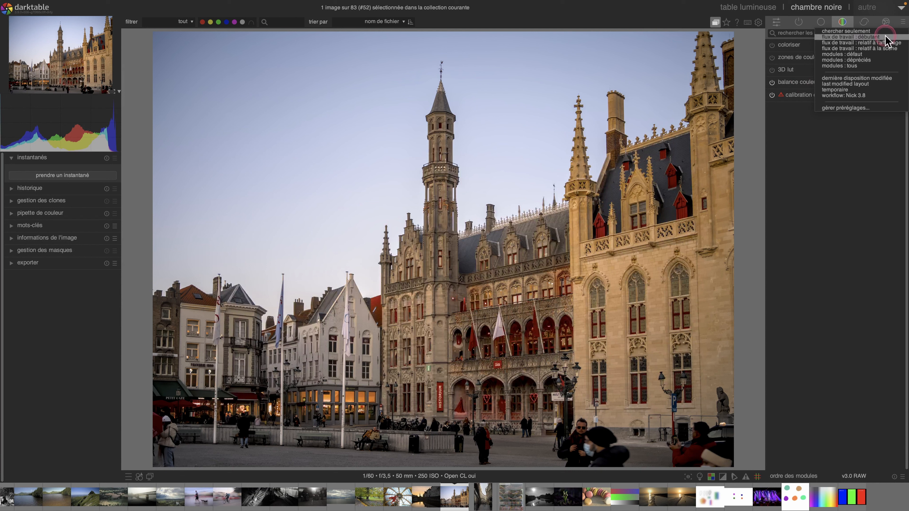
{"action": "left_click", "coordinate": [862, 107]}
{"action": "left_click", "coordinate": [299, 110]}
{"action": "left_click", "coordinate": [299, 110]}
{"action": "left_click", "coordinate": [300, 111]}
{"action": "left_click", "coordinate": [310, 178]}
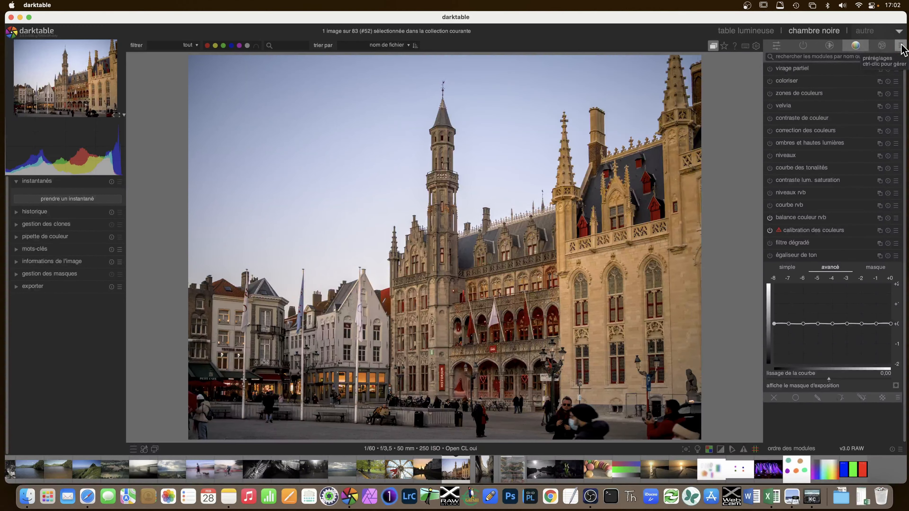
Open the temporaire preset in the module layout manager and add the recadrer module to its retouche group.
{"action": "left_click", "coordinate": [900, 45]}
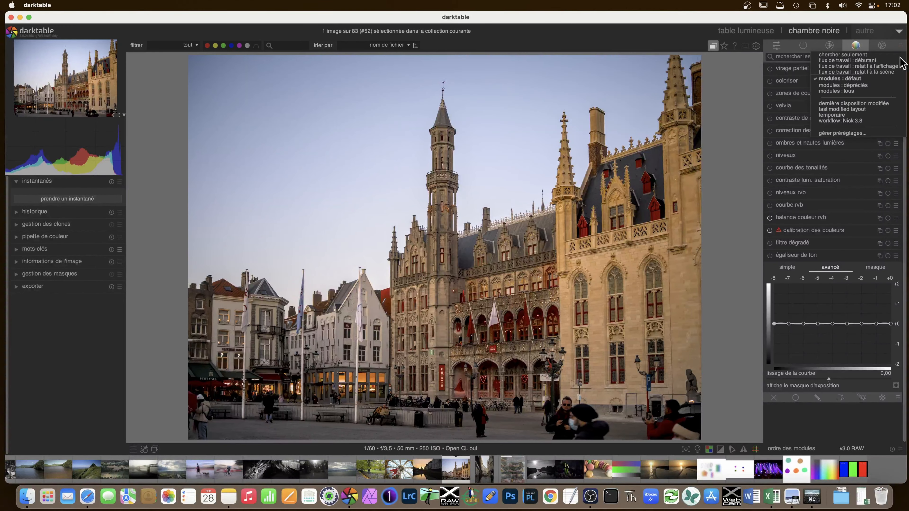
{"action": "left_click", "coordinate": [863, 134]}
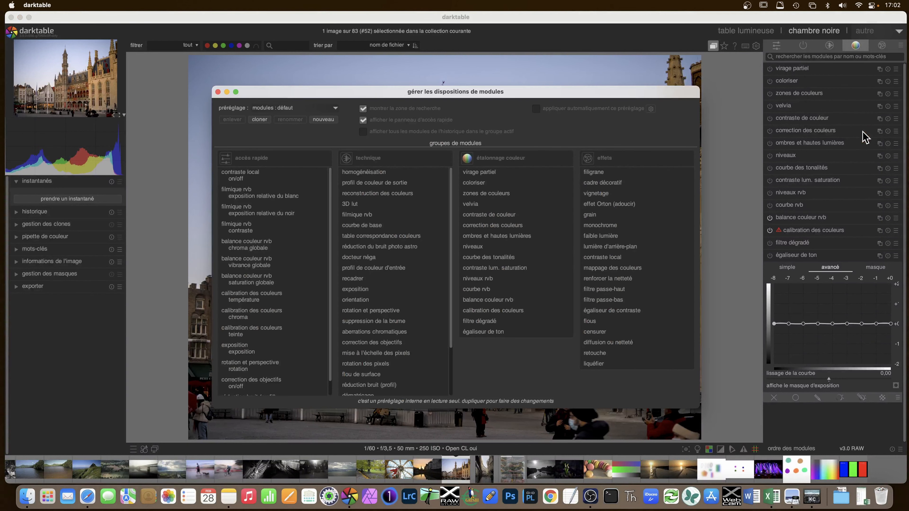
{"action": "left_click", "coordinate": [335, 108]}
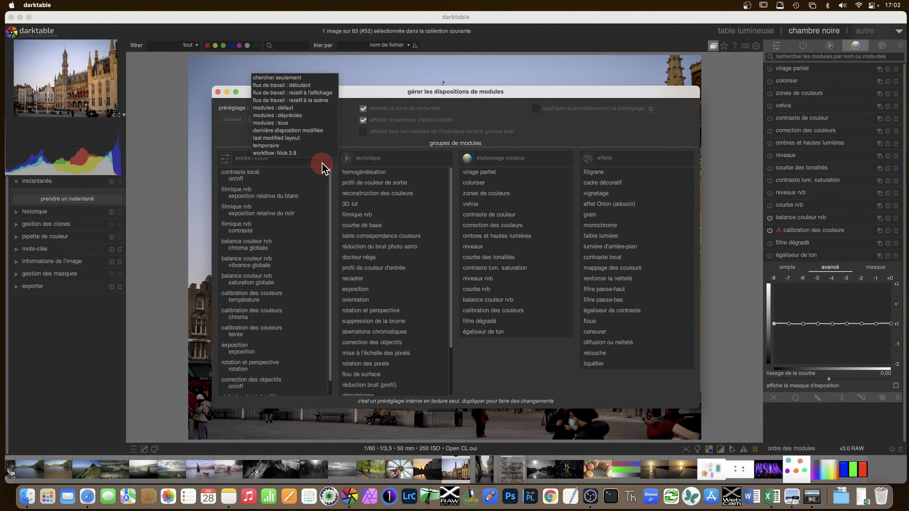
{"action": "left_click", "coordinate": [304, 145]}
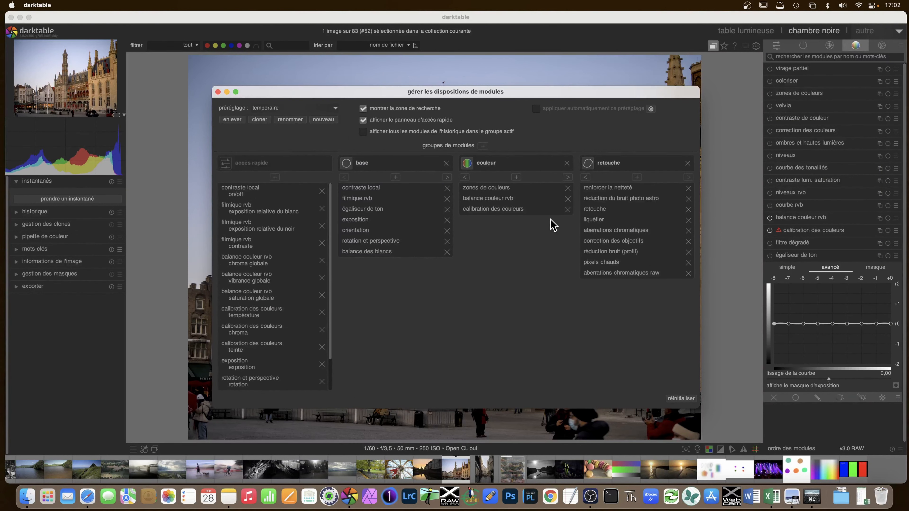
{"action": "left_click", "coordinate": [638, 177]}
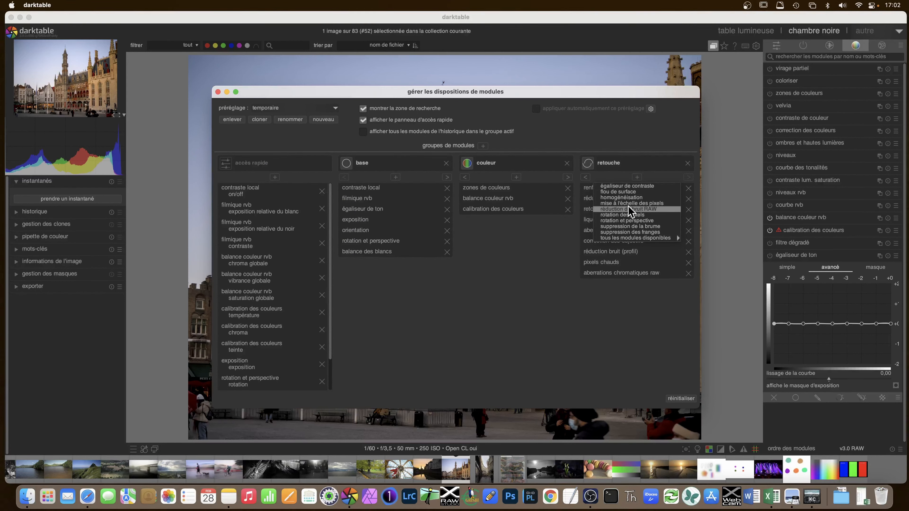
{"action": "mouse_move", "coordinate": [616, 237]}
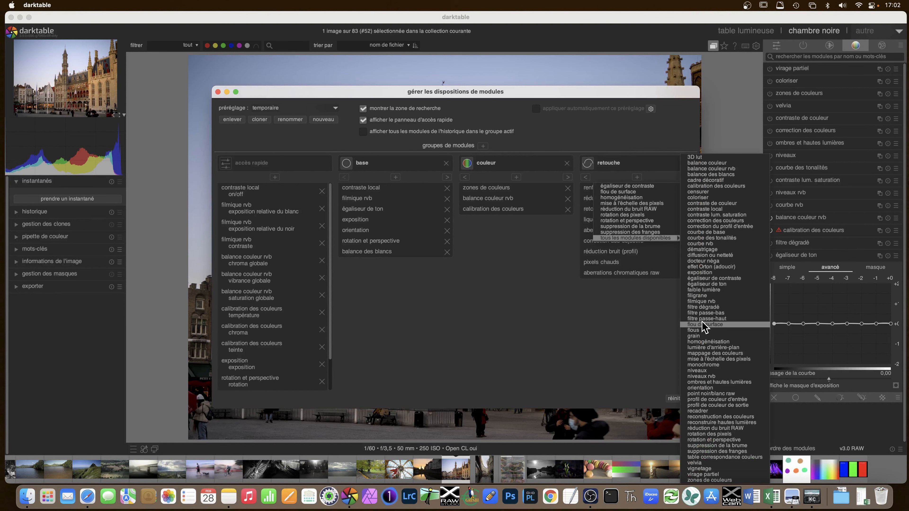
{"action": "left_click", "coordinate": [719, 411]}
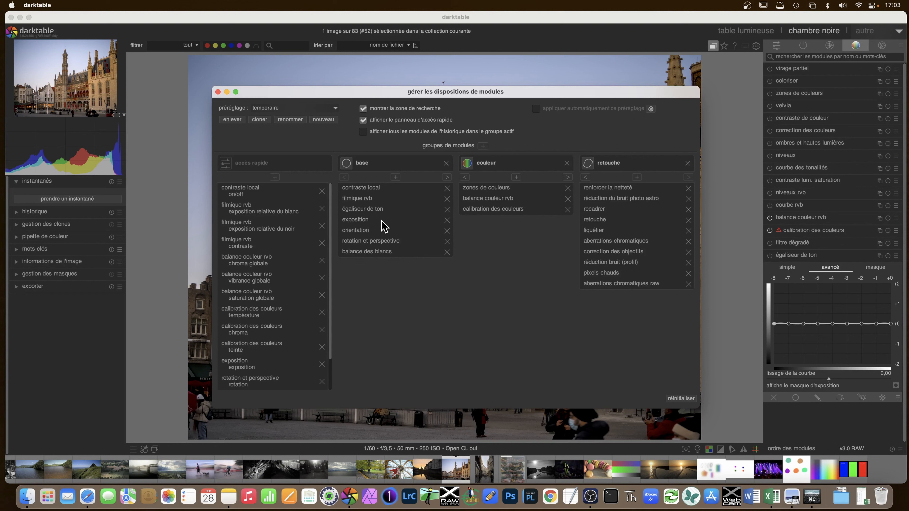
Remove orientation and rotation et perspective from the base group, and add rotation et perspective to the retouche group.
{"action": "left_click", "coordinate": [447, 230]}
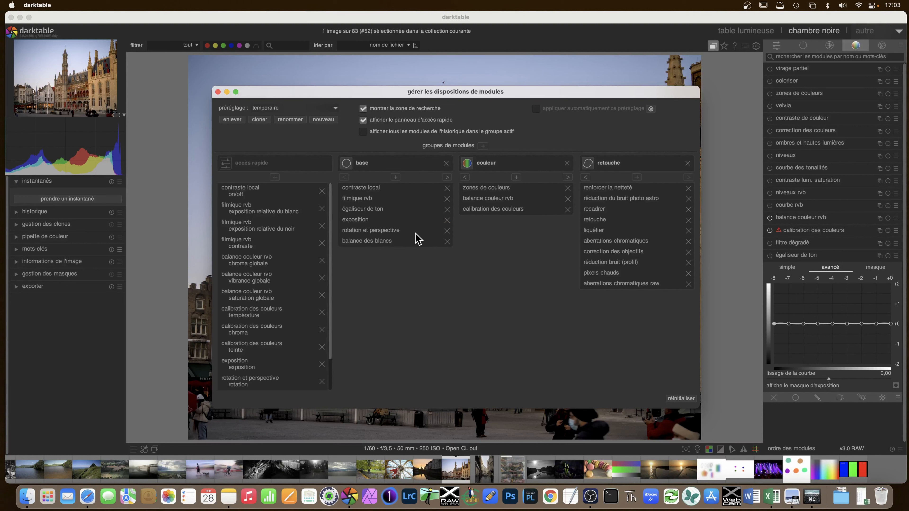
{"action": "left_click", "coordinate": [447, 230]}
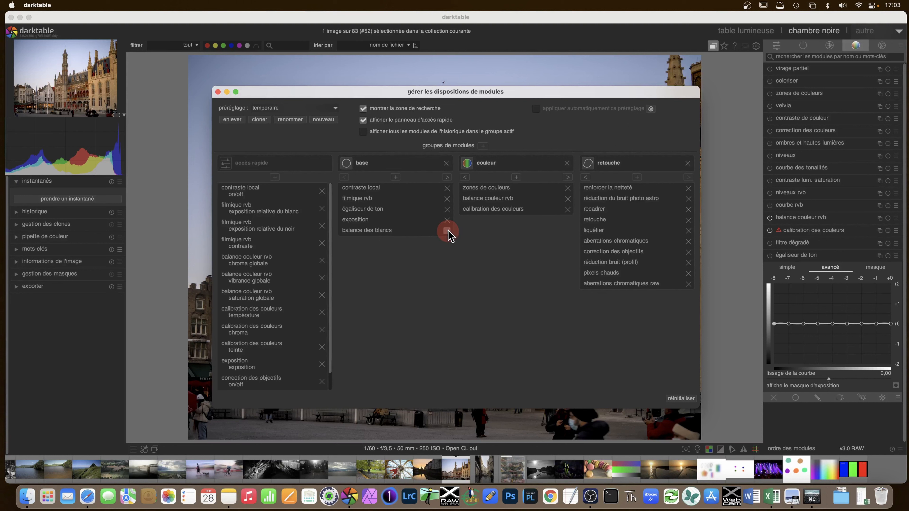
{"action": "left_click", "coordinate": [637, 177]}
{"action": "mouse_move", "coordinate": [623, 239]}
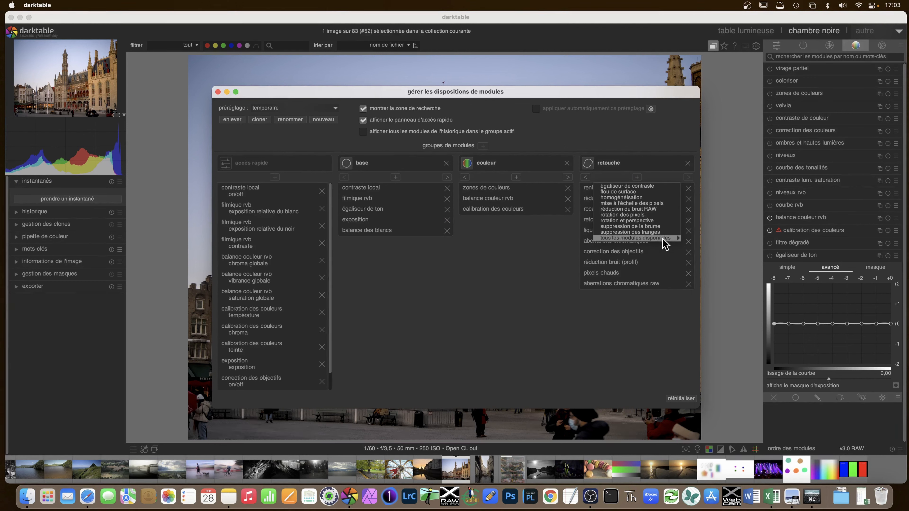
{"action": "mouse_move", "coordinate": [664, 239]}
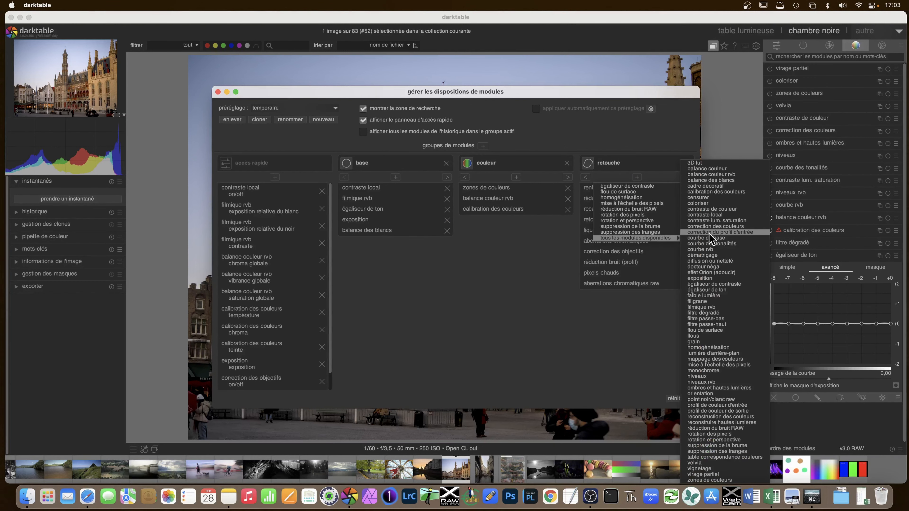
{"action": "left_click", "coordinate": [714, 440]}
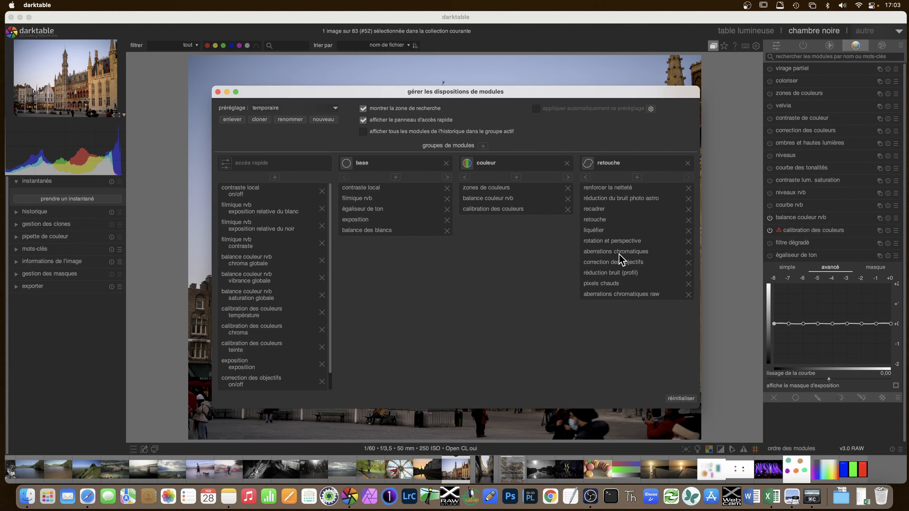
Remove balance des blancs from the base group and add 3D lut to the couleur group.
{"action": "left_click", "coordinate": [447, 231]}
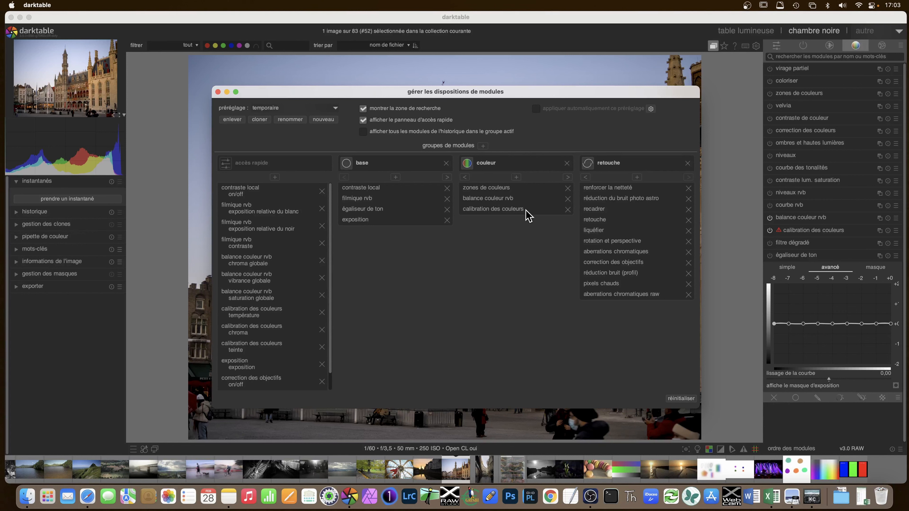
{"action": "left_click", "coordinate": [516, 177]}
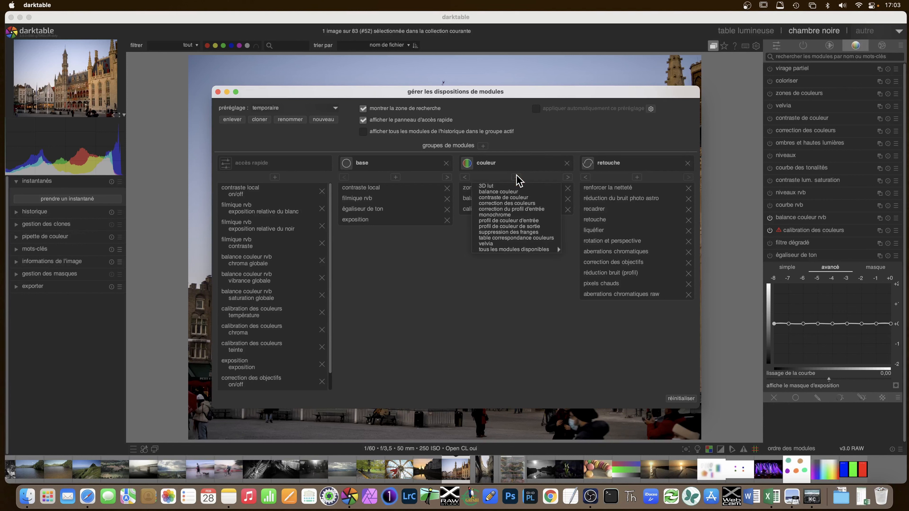
{"action": "left_click", "coordinate": [509, 186]}
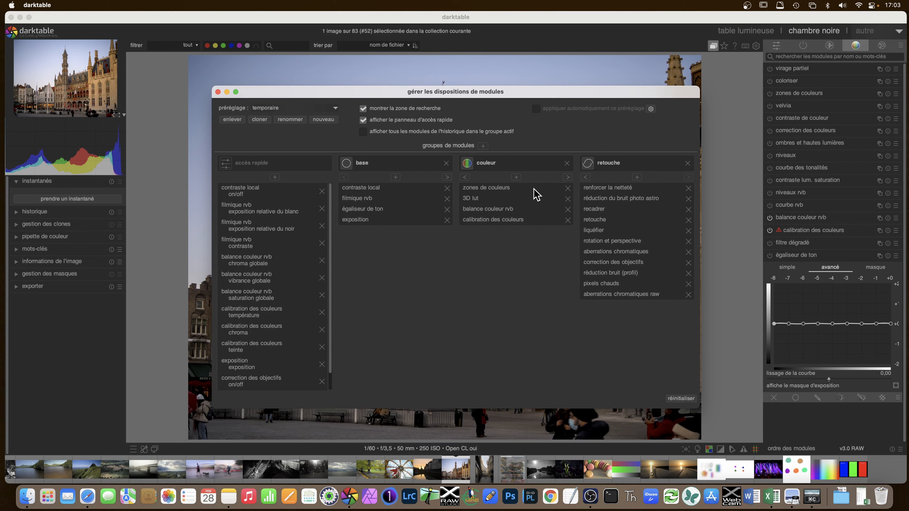
{"action": "left_click", "coordinate": [518, 177]}
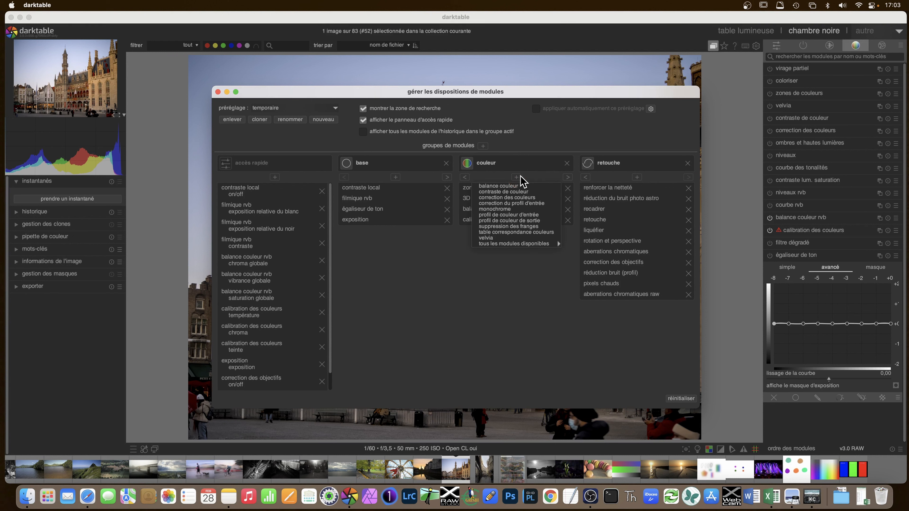
{"action": "left_click", "coordinate": [517, 176]}
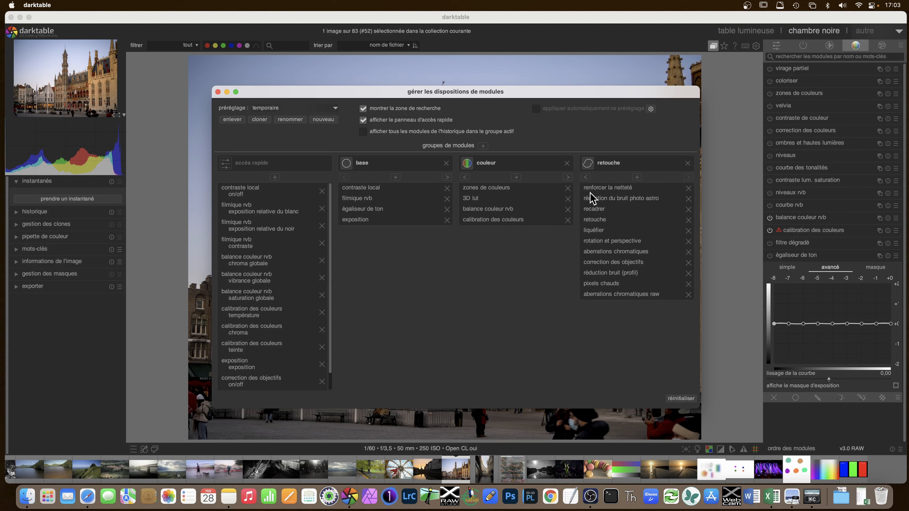
Replace réduction du bruit photo astro and renforcer la netteté with diffusion ou netteté in the retouche group, and close the manager.
{"action": "left_click", "coordinate": [688, 199]}
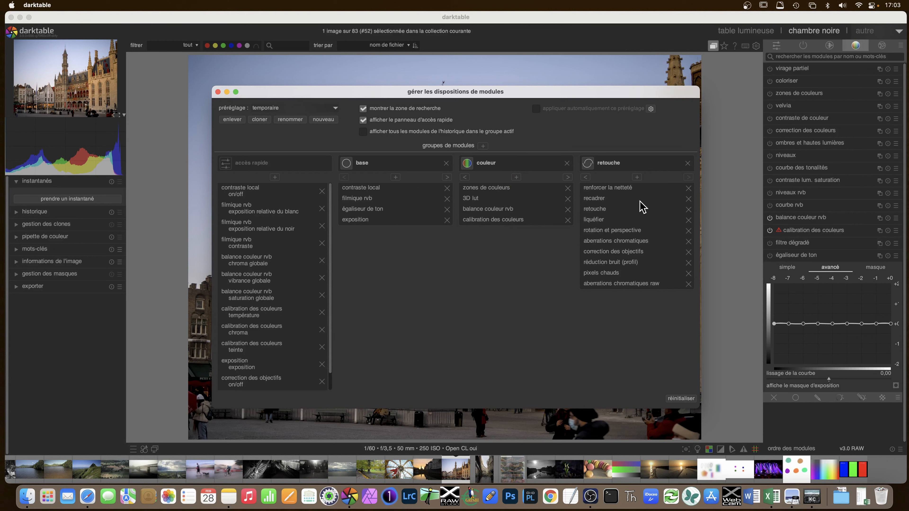
{"action": "left_click", "coordinate": [688, 189]}
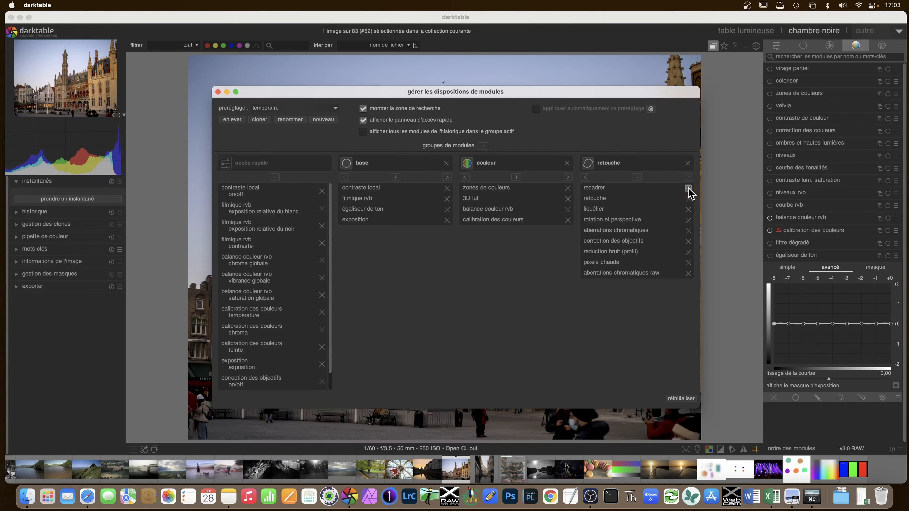
{"action": "left_click", "coordinate": [637, 177]}
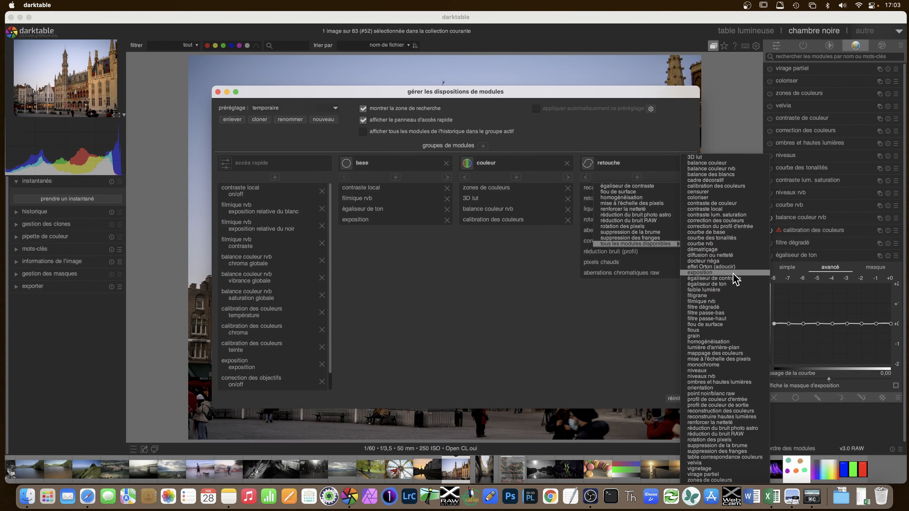
{"action": "left_click", "coordinate": [732, 255]}
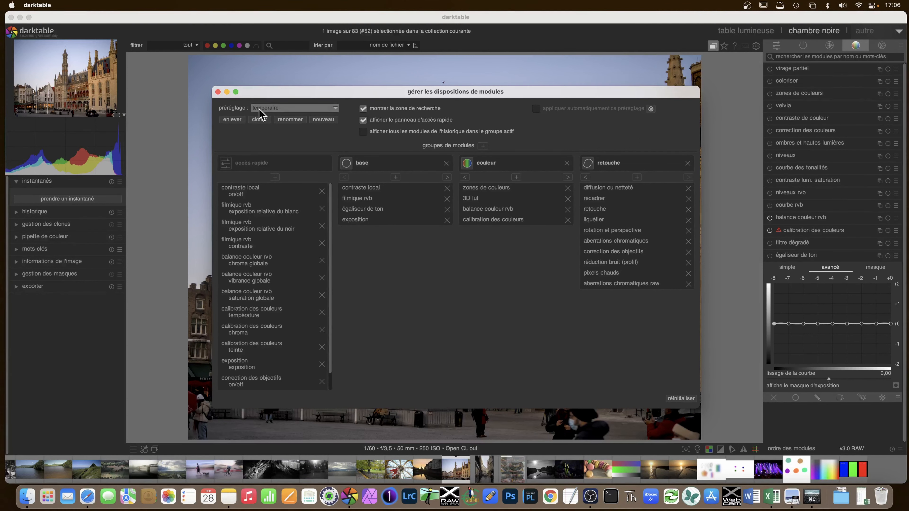
{"action": "left_click", "coordinate": [217, 91]}
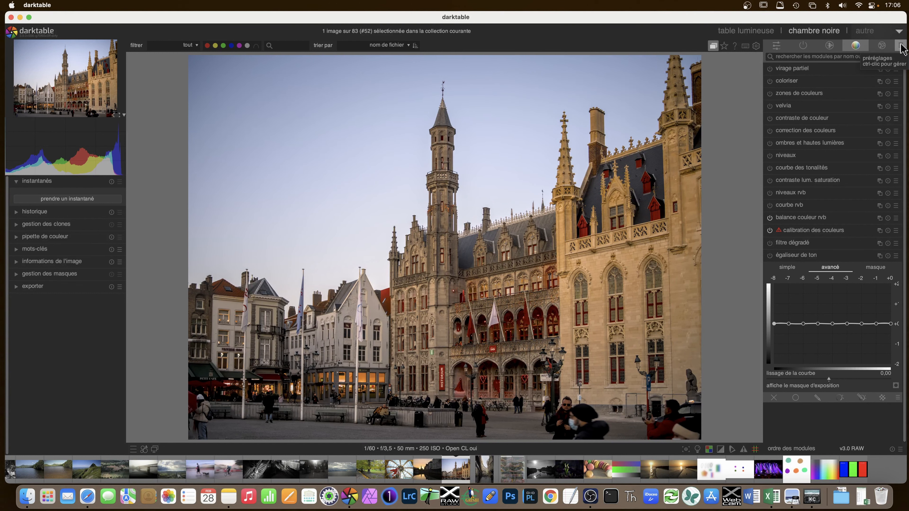
Apply the temporaire layout in the darkroom and review its active, base, couleur and retouche module groups.
{"action": "left_click", "coordinate": [901, 46]}
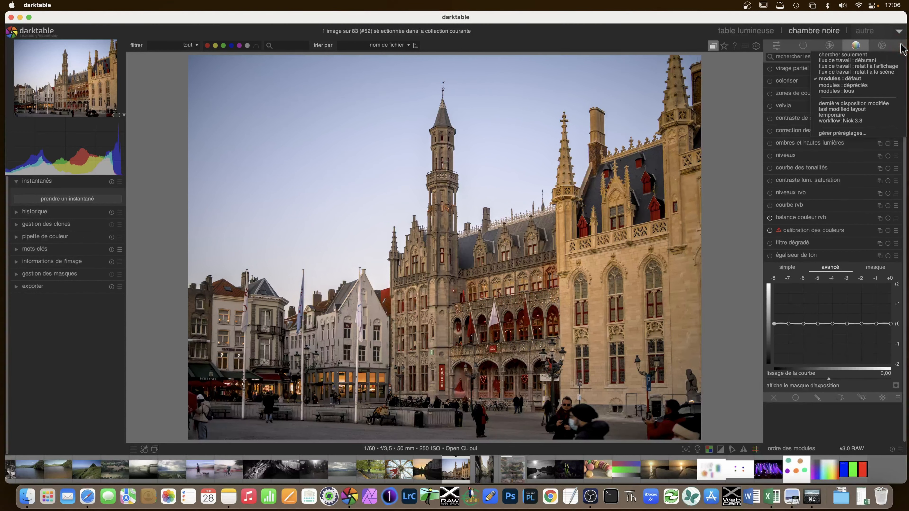
{"action": "left_click", "coordinate": [874, 121]}
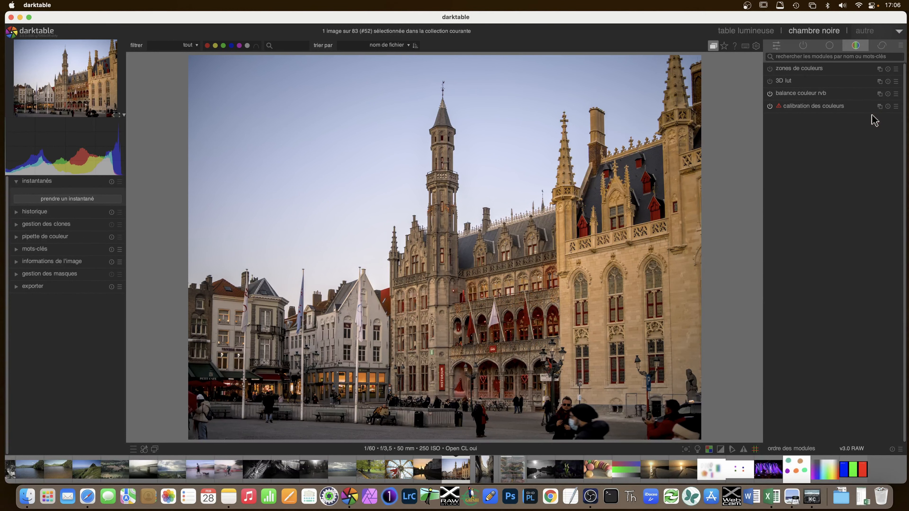
{"action": "left_click", "coordinate": [807, 48]}
{"action": "left_click", "coordinate": [798, 93]}
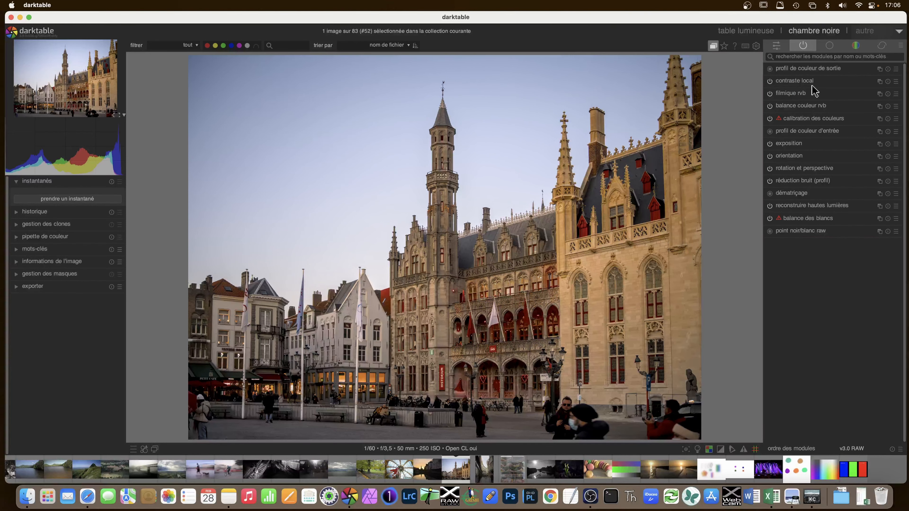
{"action": "left_click", "coordinate": [829, 45]}
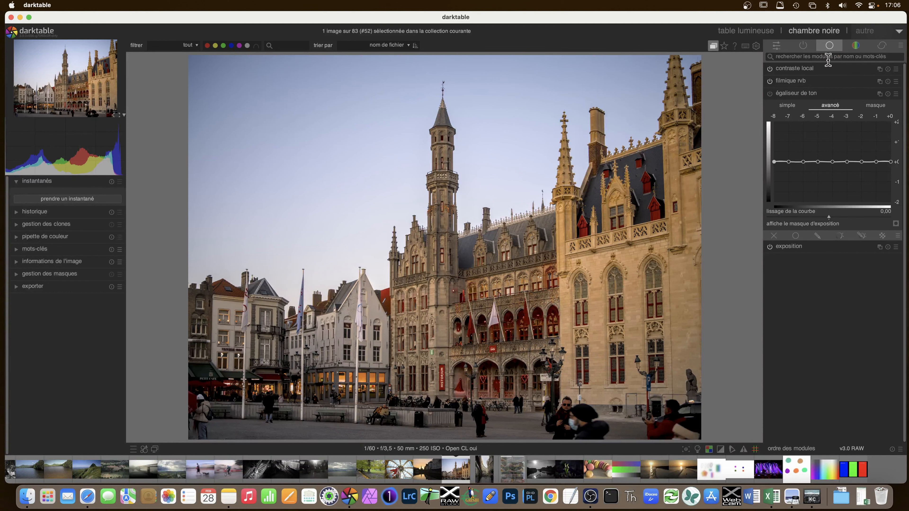
{"action": "left_click", "coordinate": [856, 46]}
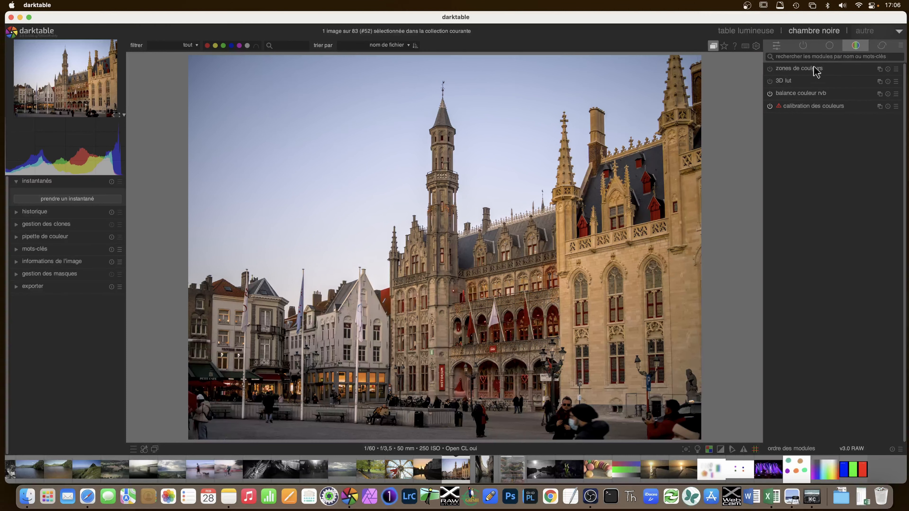
{"action": "left_click", "coordinate": [882, 47]}
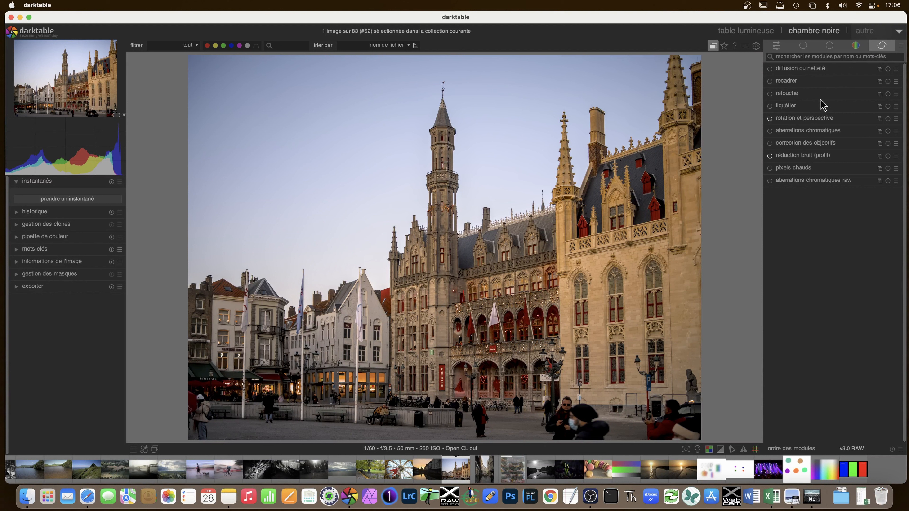
{"action": "left_click", "coordinate": [810, 49]}
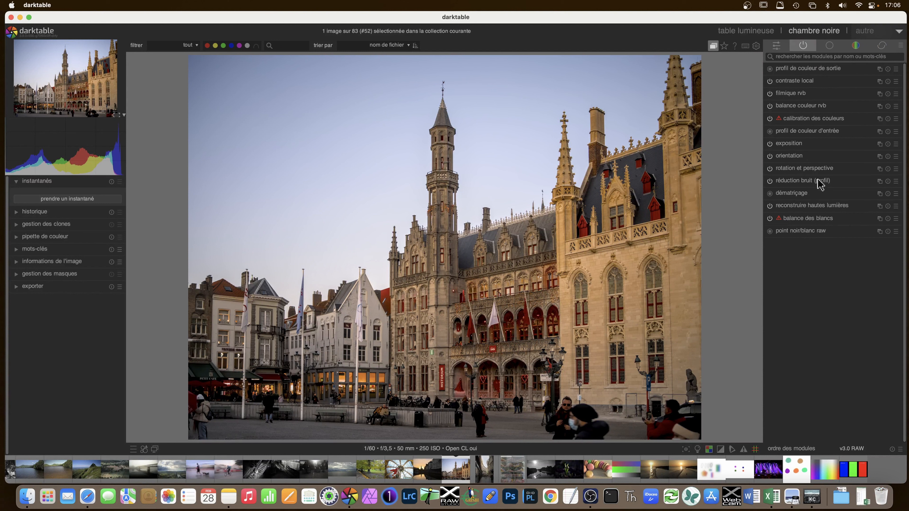
In the quick access panel, switch off réduction bruit (profil) and remove the température and chroma controls of calibration des couleurs.
{"action": "left_click", "coordinate": [776, 46]}
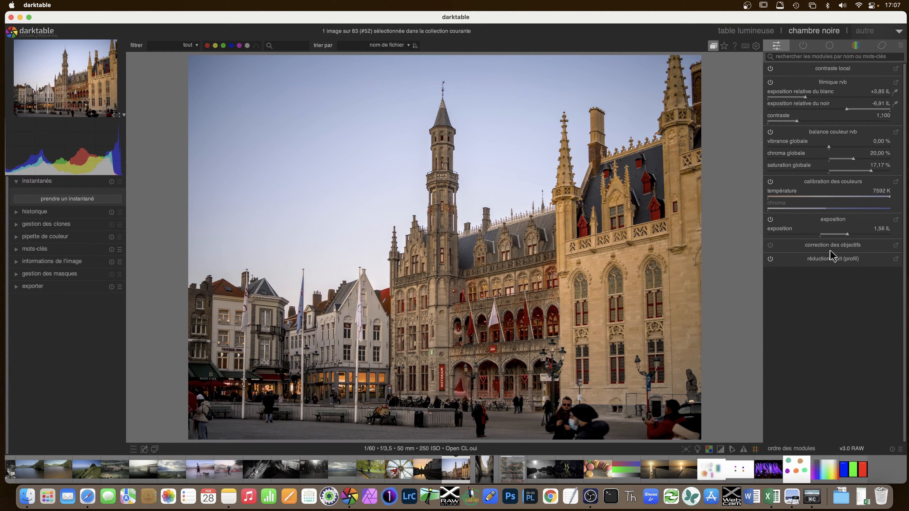
{"action": "left_click", "coordinate": [771, 259]}
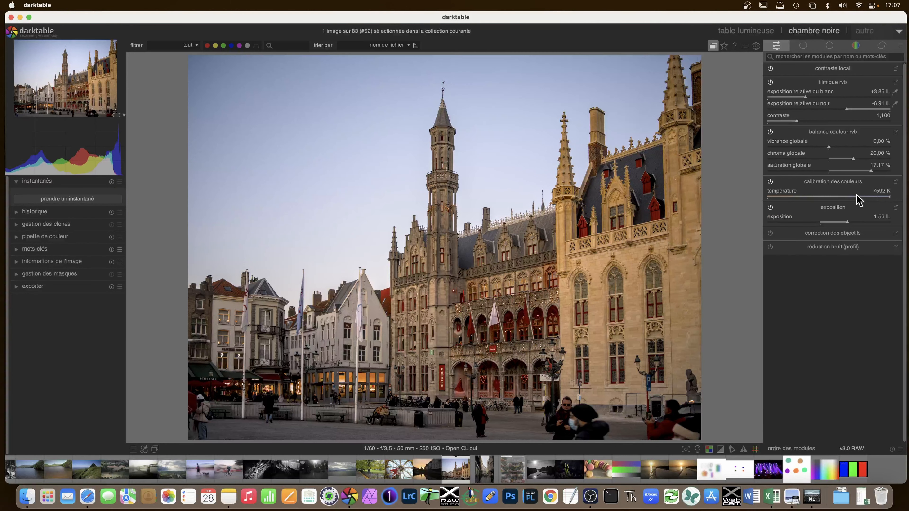
{"action": "left_click", "coordinate": [746, 46]}
{"action": "left_click", "coordinate": [825, 196], "text": "ctrl"}
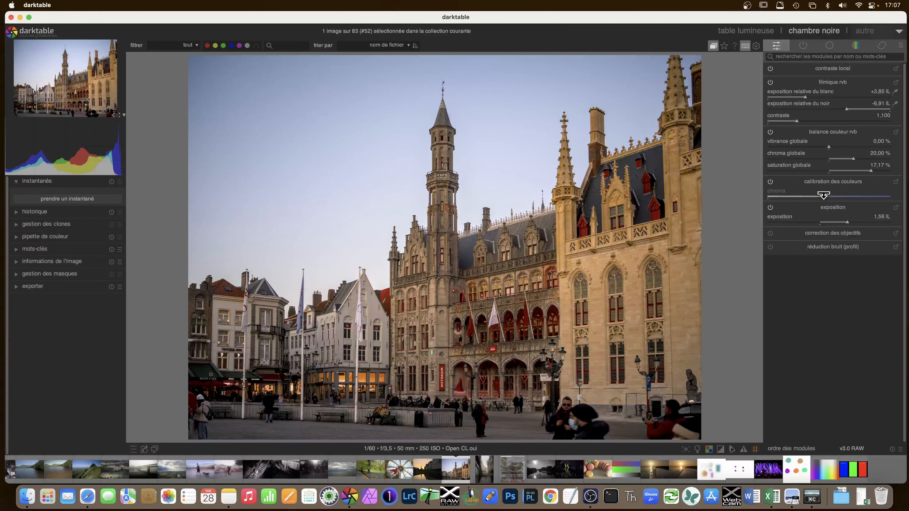
{"action": "left_click", "coordinate": [824, 196], "text": "ctrl"}
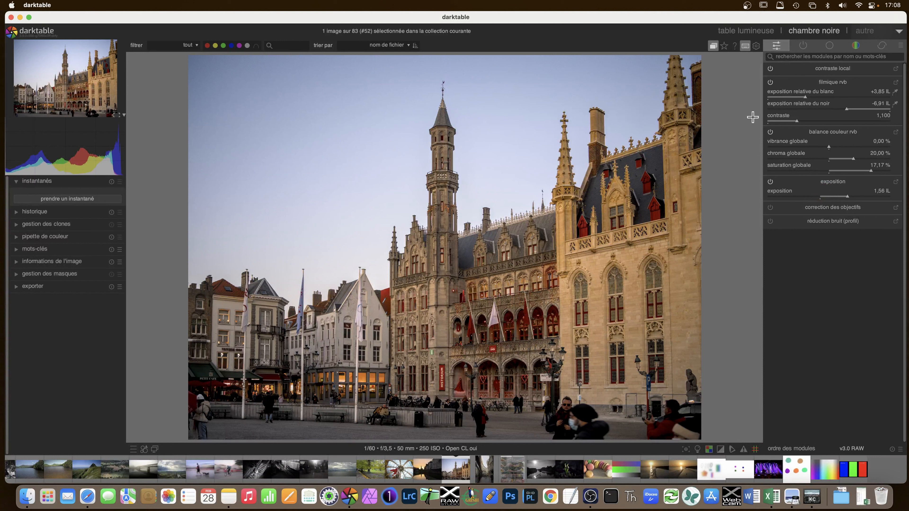
{"action": "left_click", "coordinate": [745, 45]}
Look through the active modules group, briefly enter shortcut mapping mode, and return to the quick access panel.
{"action": "left_click", "coordinate": [805, 48]}
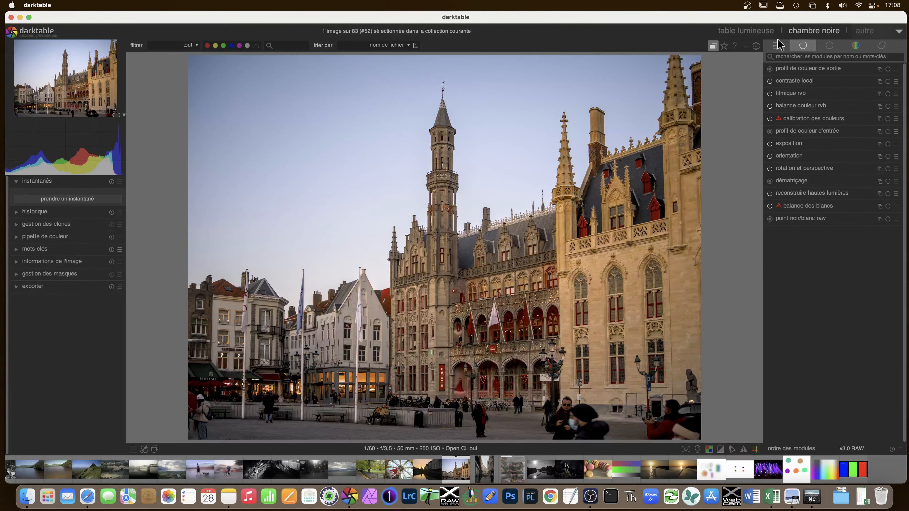
{"action": "left_click", "coordinate": [746, 46]}
{"action": "key", "text": "ctrl"}
{"action": "left_click", "coordinate": [780, 48]}
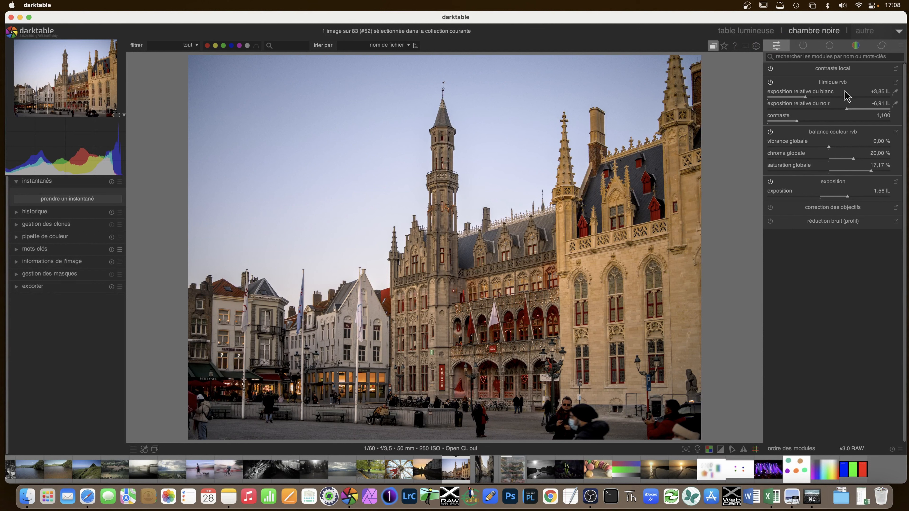
In the layout manager, add the on/off control of calibration des couleurs to the quick access group.
{"action": "left_click", "coordinate": [901, 45]}
{"action": "left_click", "coordinate": [842, 134]}
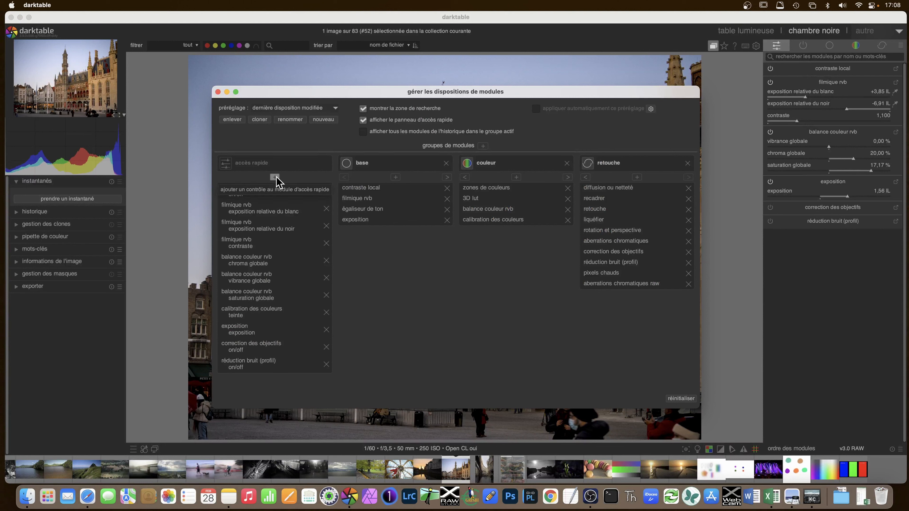
{"action": "left_click", "coordinate": [276, 177]}
{"action": "mouse_move", "coordinate": [269, 204]}
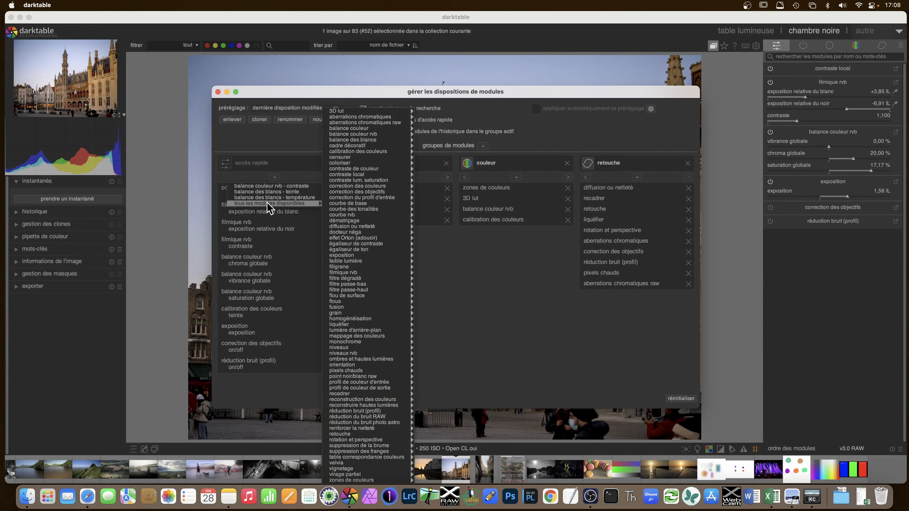
{"action": "mouse_move", "coordinate": [347, 204]}
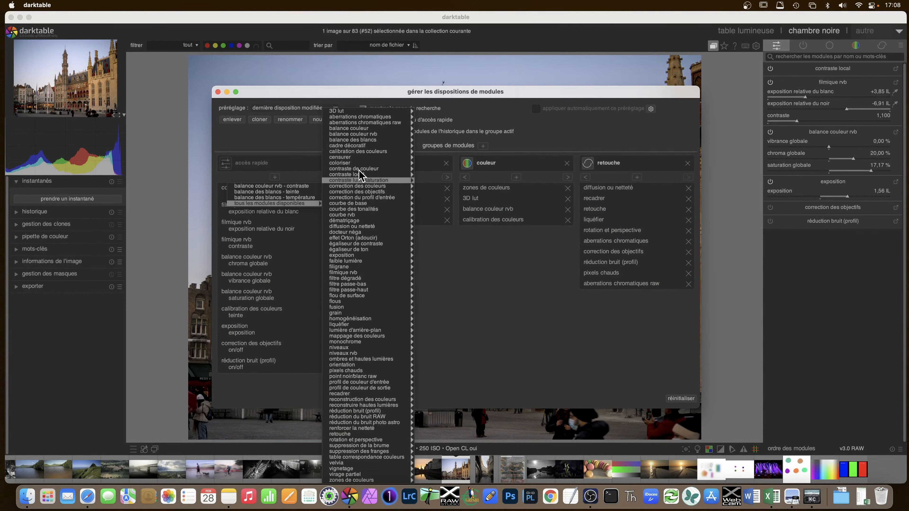
{"action": "mouse_move", "coordinate": [361, 152]}
{"action": "left_click", "coordinate": [447, 151]}
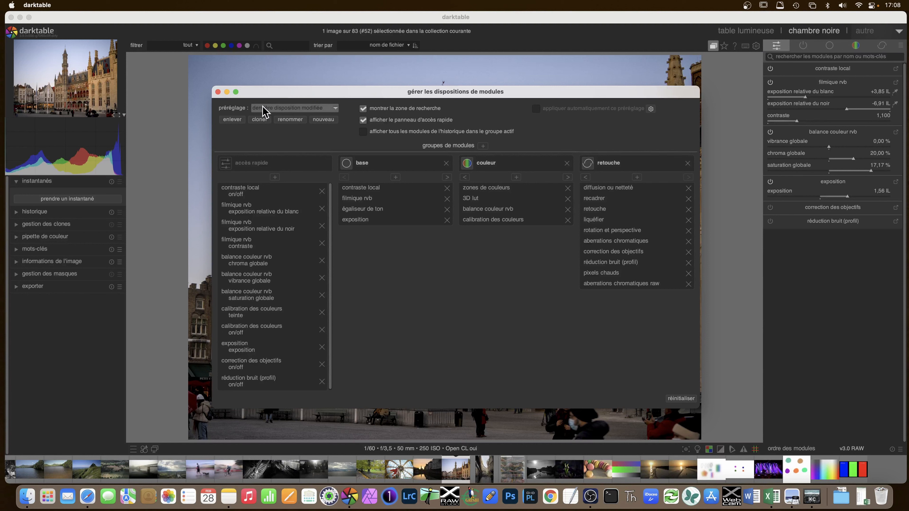
Check the list of presets in the manager, keep dernière disposition modifiée selected, and close the manager.
{"action": "left_click", "coordinate": [286, 109]}
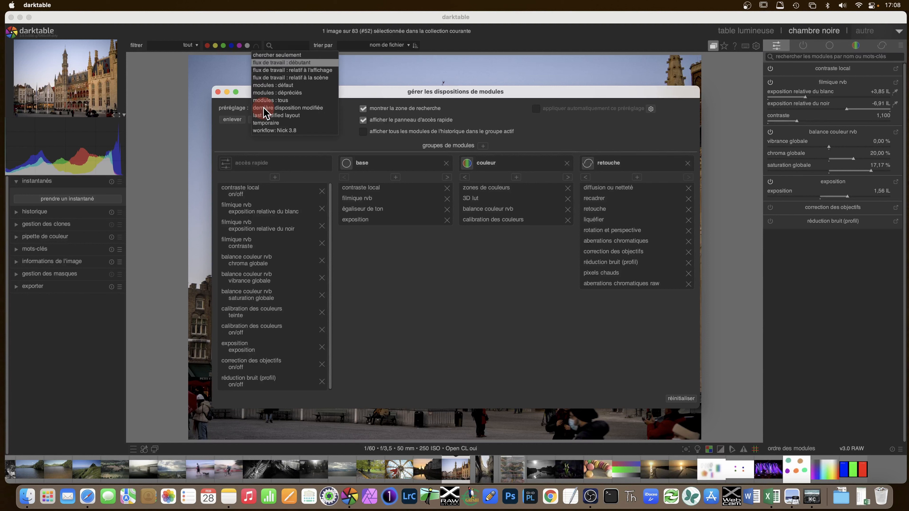
{"action": "left_click", "coordinate": [283, 107]}
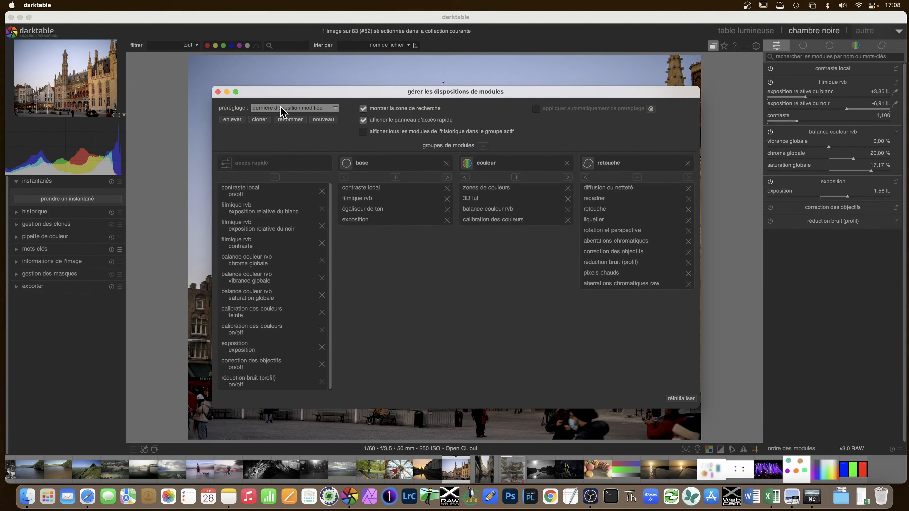
{"action": "left_click", "coordinate": [280, 106]}
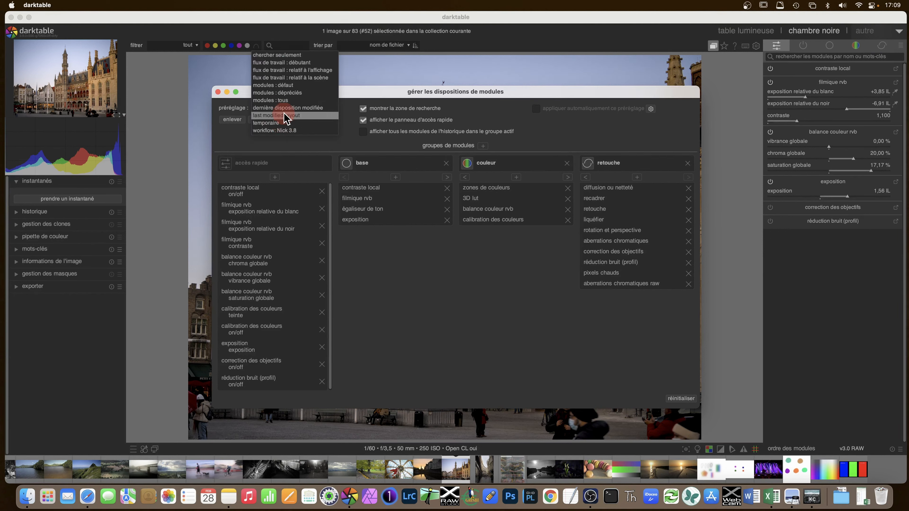
{"action": "left_click", "coordinate": [284, 106]}
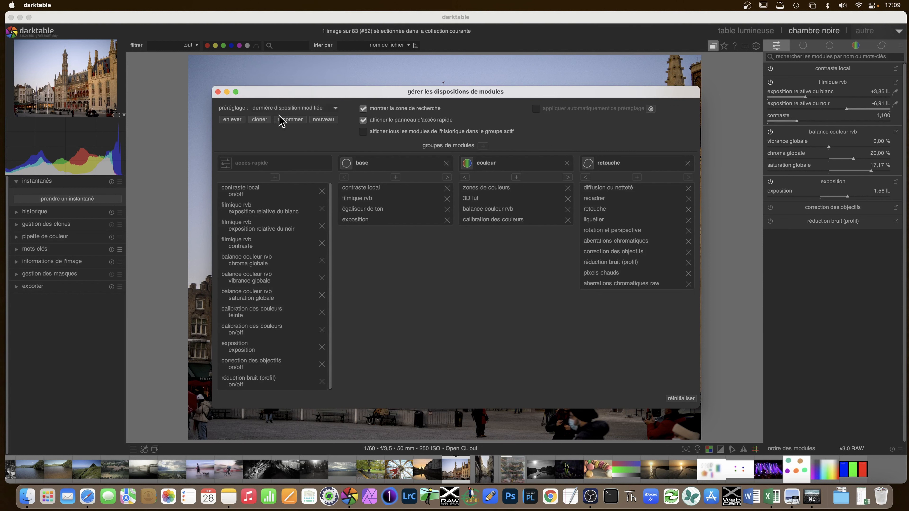
{"action": "left_click", "coordinate": [218, 92]}
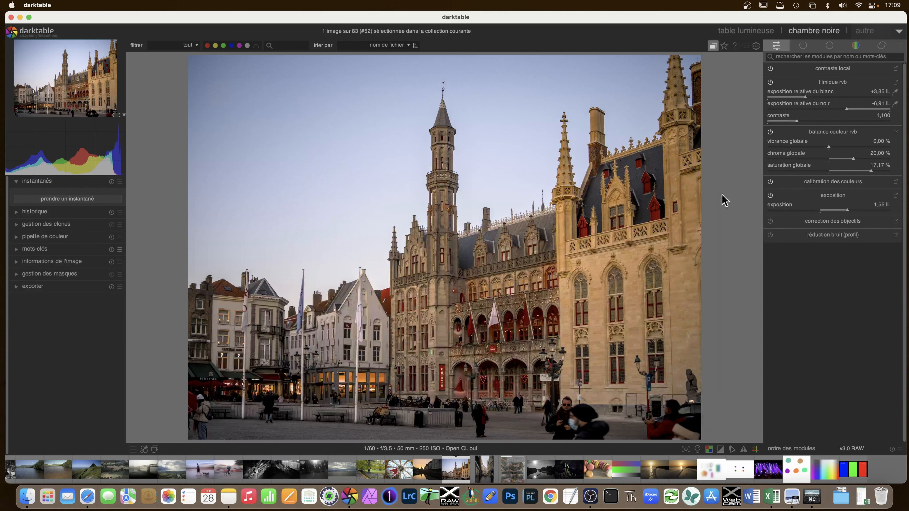
Compare the quick access panels of the temporaire and dernière disposition modifiée layouts, ending on dernière disposition modifiée.
{"action": "left_click", "coordinate": [901, 44]}
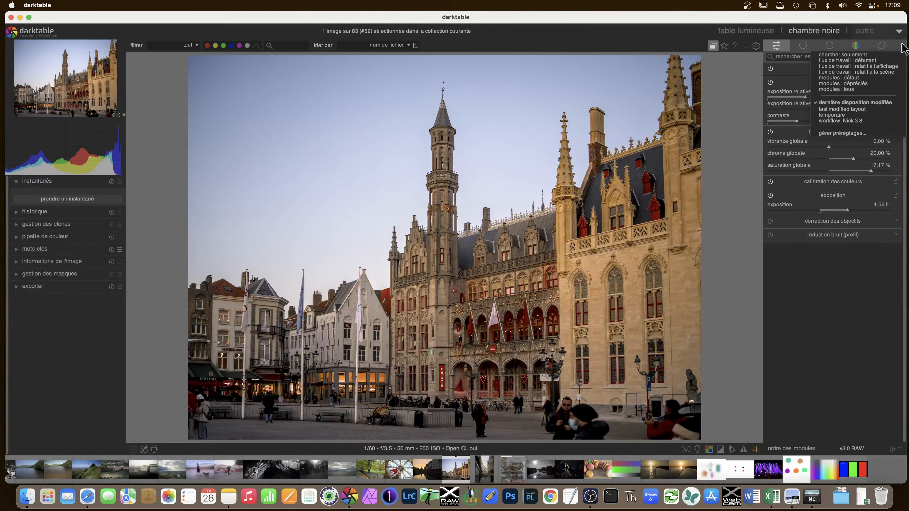
{"action": "left_click", "coordinate": [844, 287]}
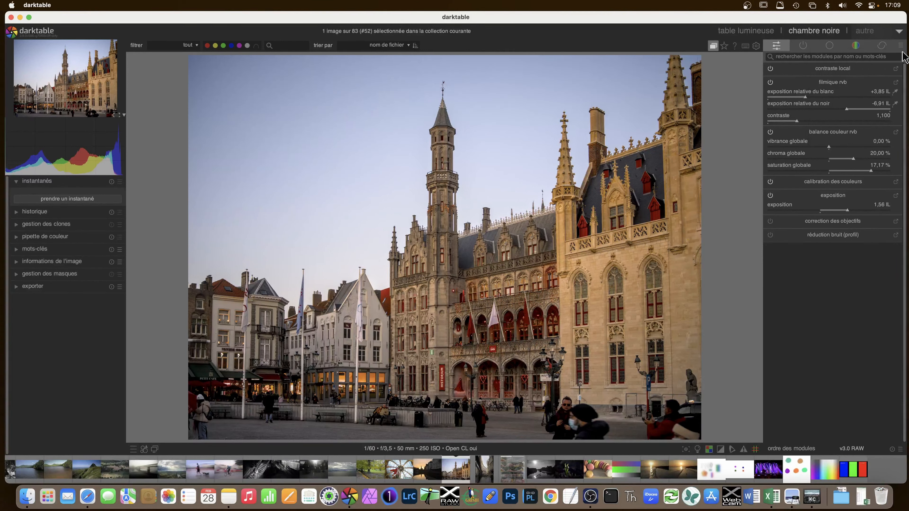
{"action": "left_click", "coordinate": [901, 46]}
{"action": "left_click", "coordinate": [862, 115]}
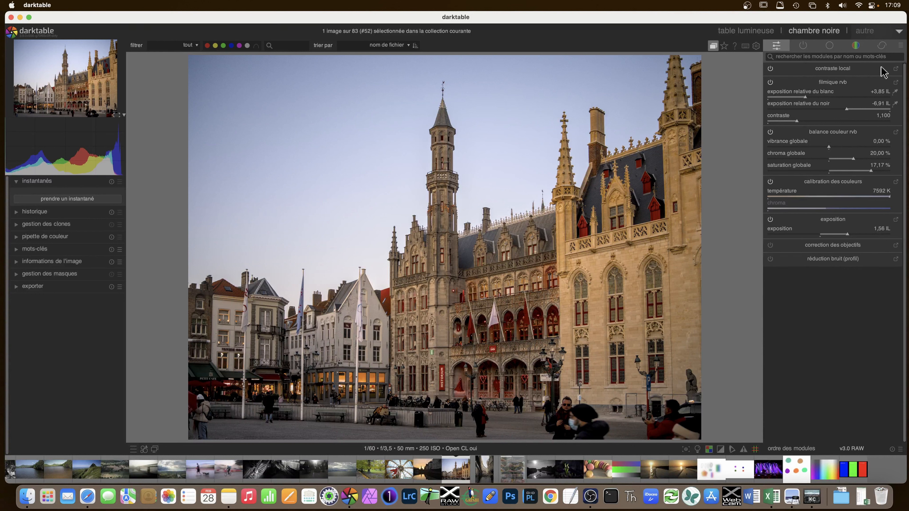
{"action": "left_click", "coordinate": [901, 46]}
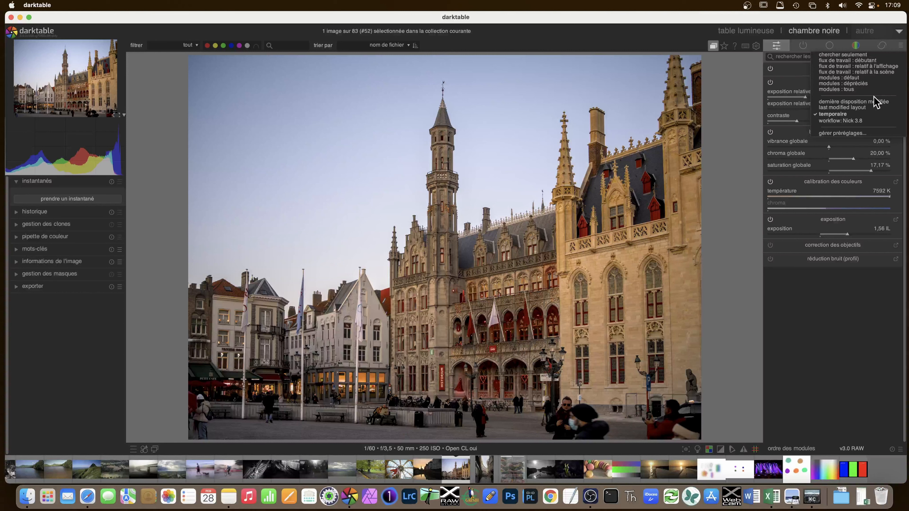
{"action": "left_click", "coordinate": [828, 102]}
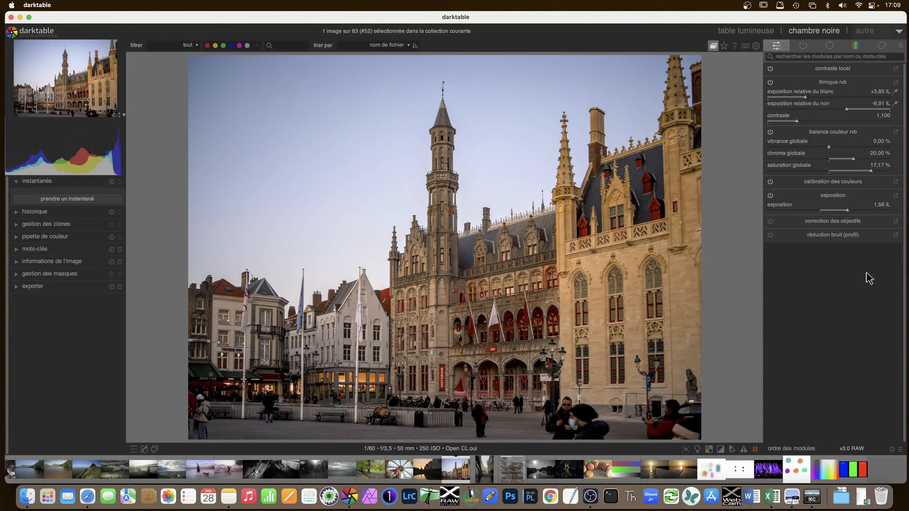
{"action": "left_click", "coordinate": [903, 47]}
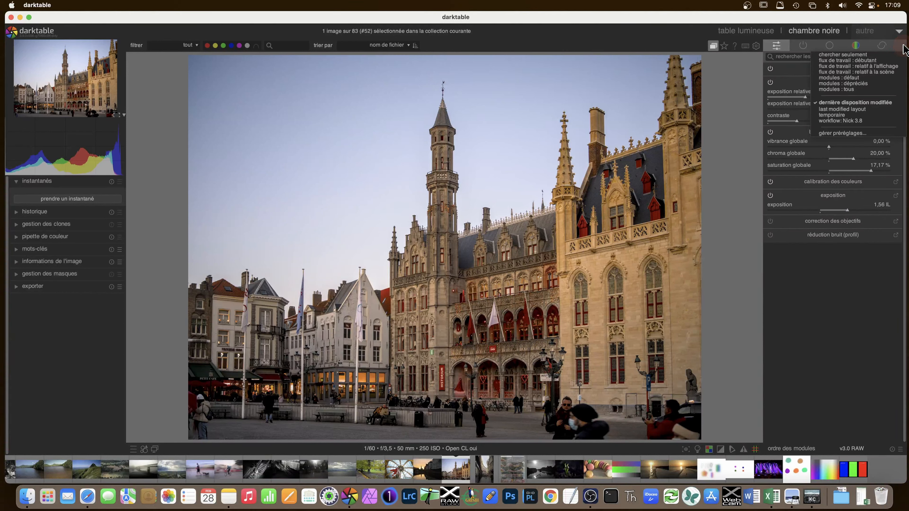
{"action": "left_click", "coordinate": [902, 45]}
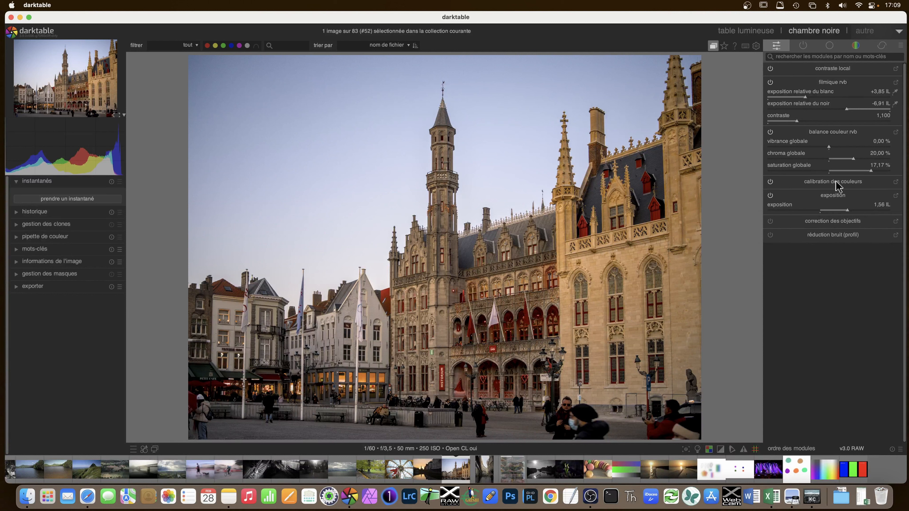
Open the full calibration des couleurs module from quick access, reset its parameters, collapse it, and return to quick access.
{"action": "left_click", "coordinate": [896, 182]}
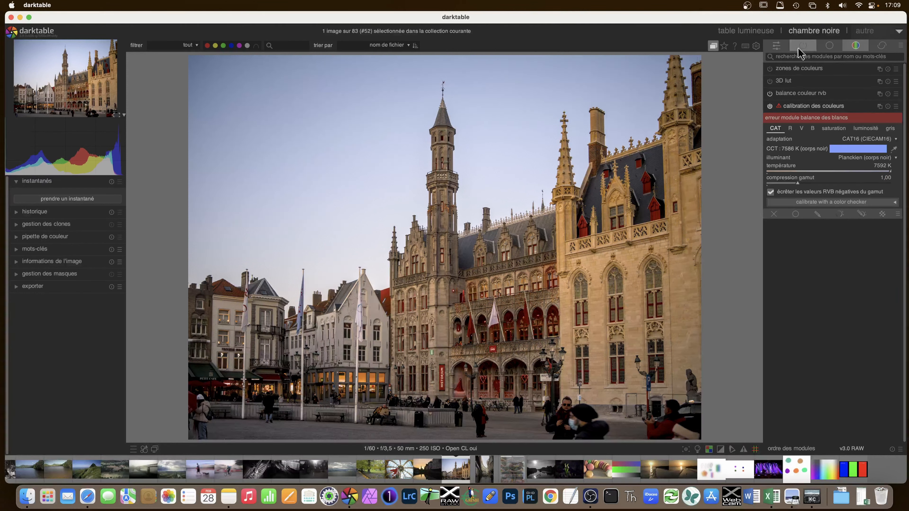
{"action": "left_click", "coordinate": [777, 45]}
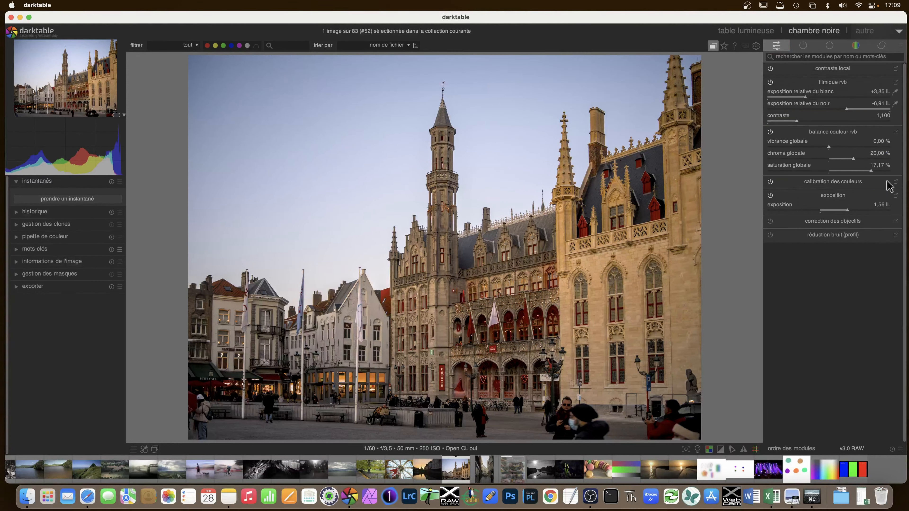
{"action": "left_click", "coordinate": [895, 182]}
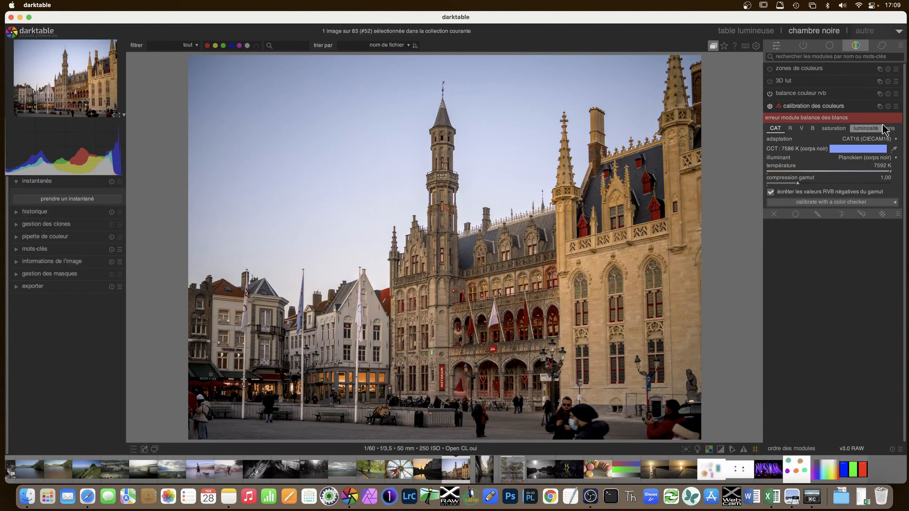
{"action": "left_click", "coordinate": [888, 107]}
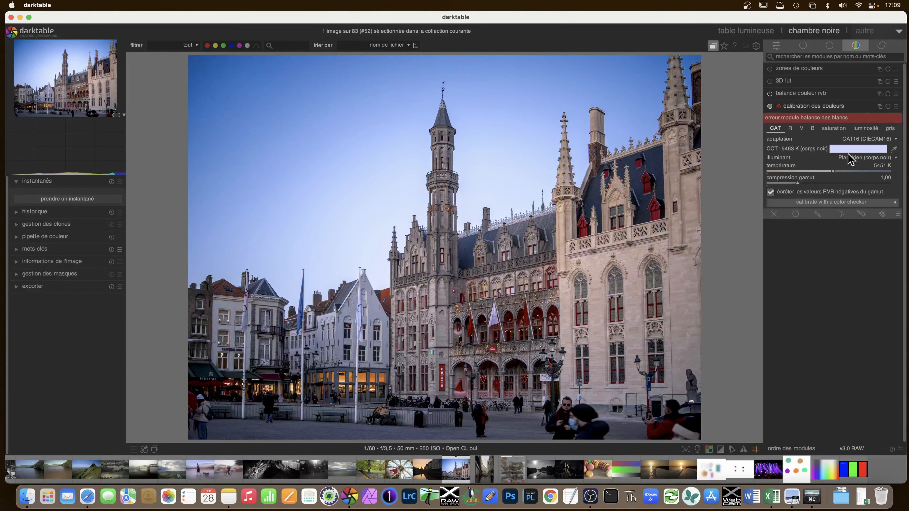
{"action": "left_click", "coordinate": [807, 106]}
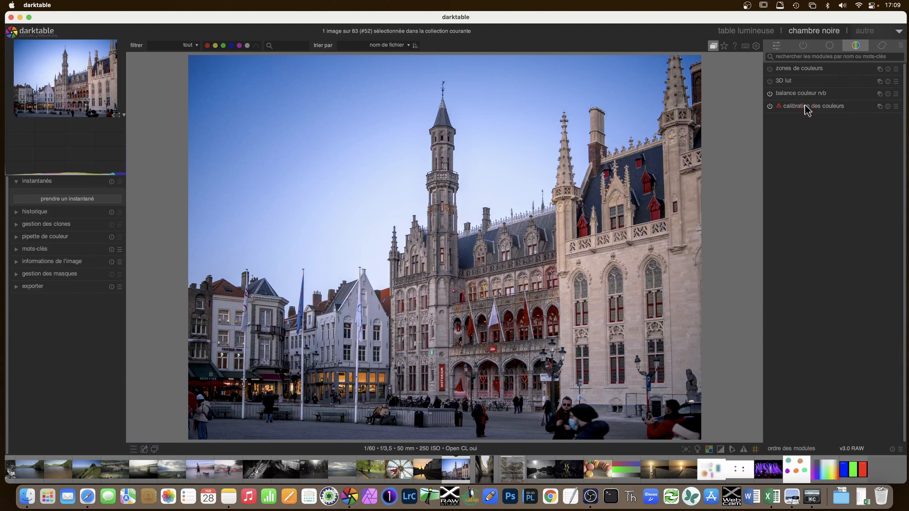
{"action": "left_click", "coordinate": [804, 45]}
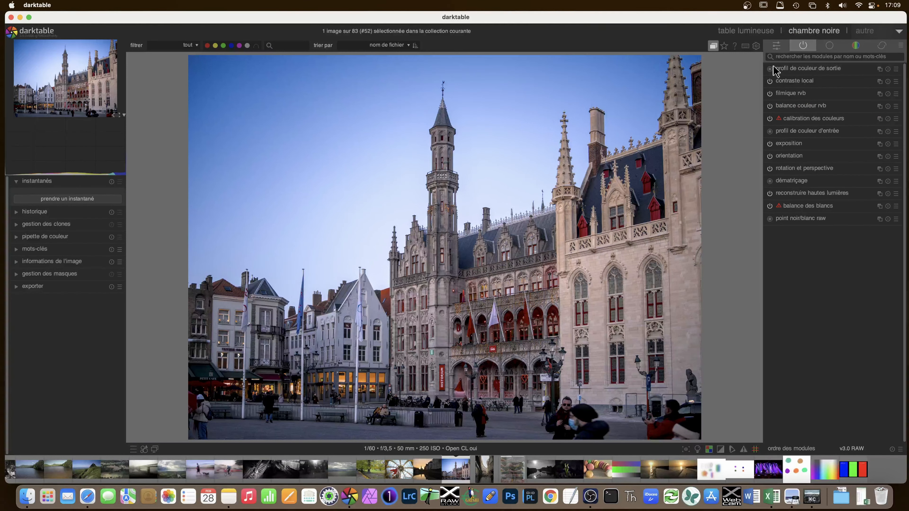
{"action": "left_click", "coordinate": [777, 46]}
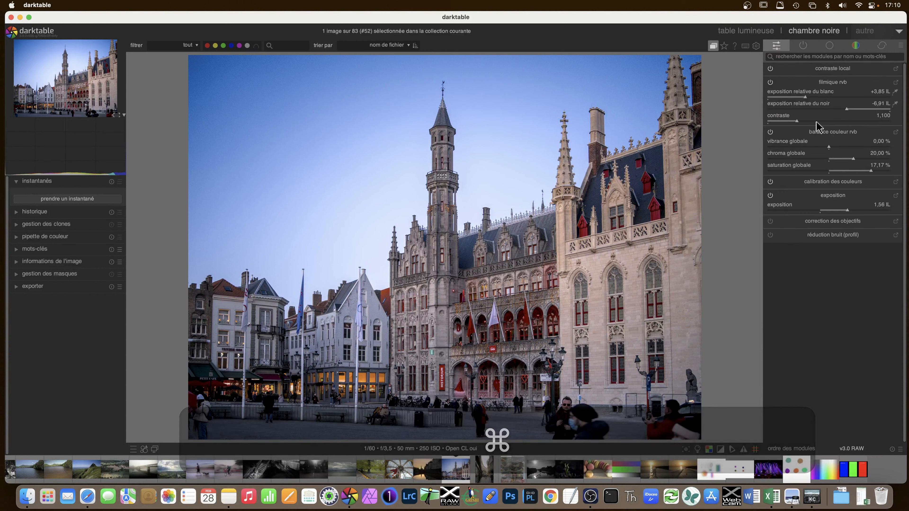
In the ungrouped module list, set calibration des couleurs by sampling the white gabled façade, collapse the module, and return to quick access.
{"action": "left_click", "coordinate": [776, 44]}
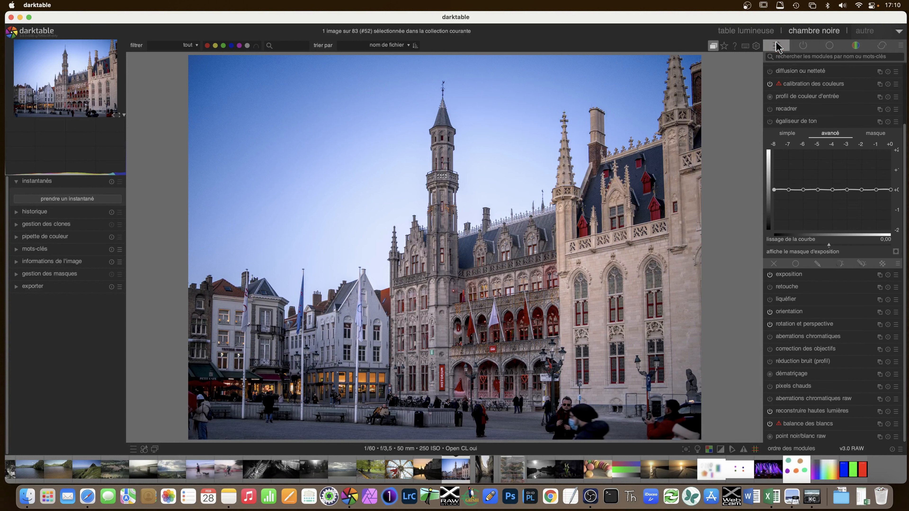
{"action": "left_click", "coordinate": [799, 85]}
{"action": "left_click", "coordinate": [893, 161]}
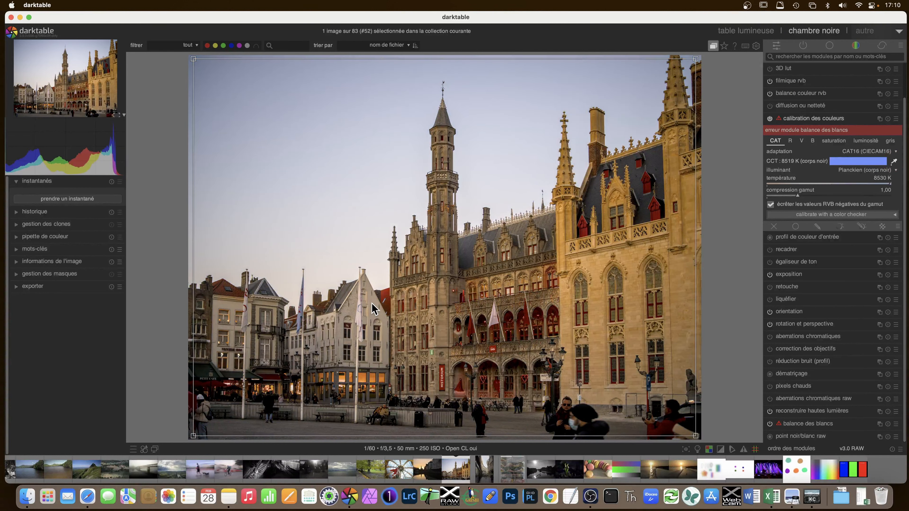
{"action": "left_click_drag", "start_coordinate": [367, 302], "coordinate": [378, 318]}
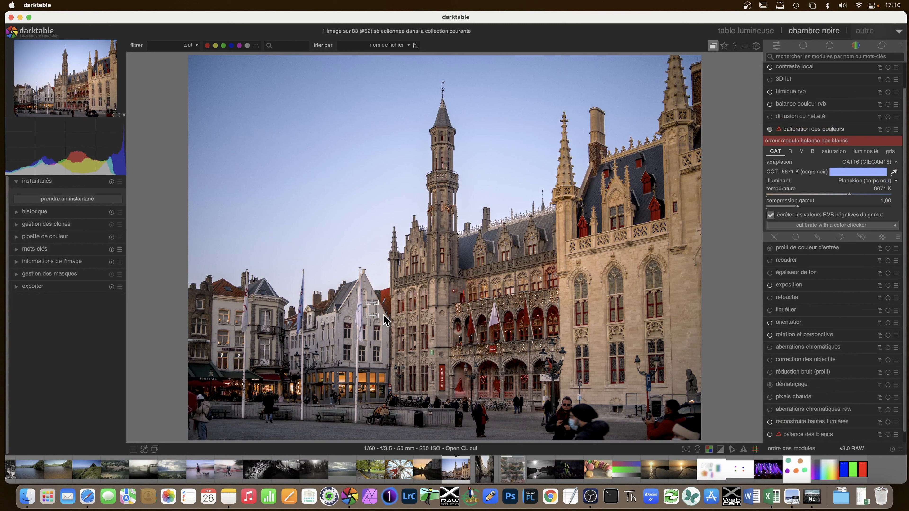
{"action": "left_click", "coordinate": [806, 130]}
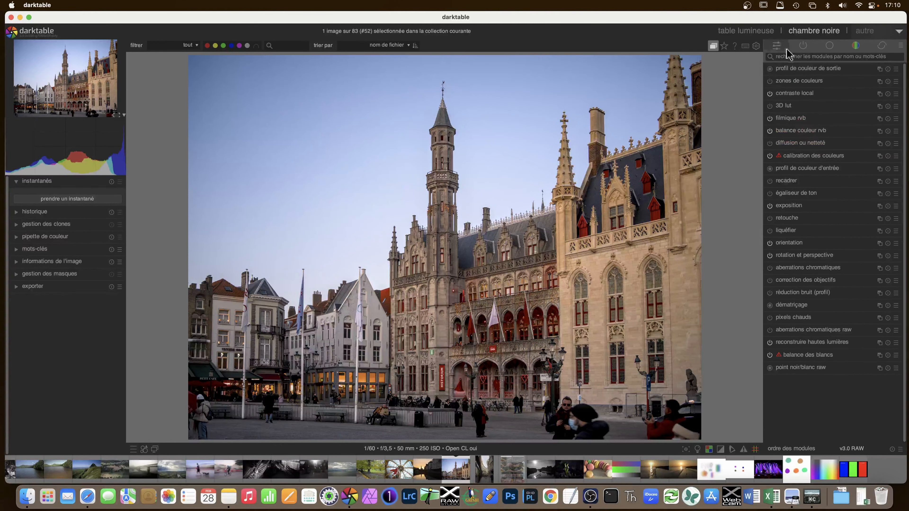
{"action": "left_click", "coordinate": [778, 47]}
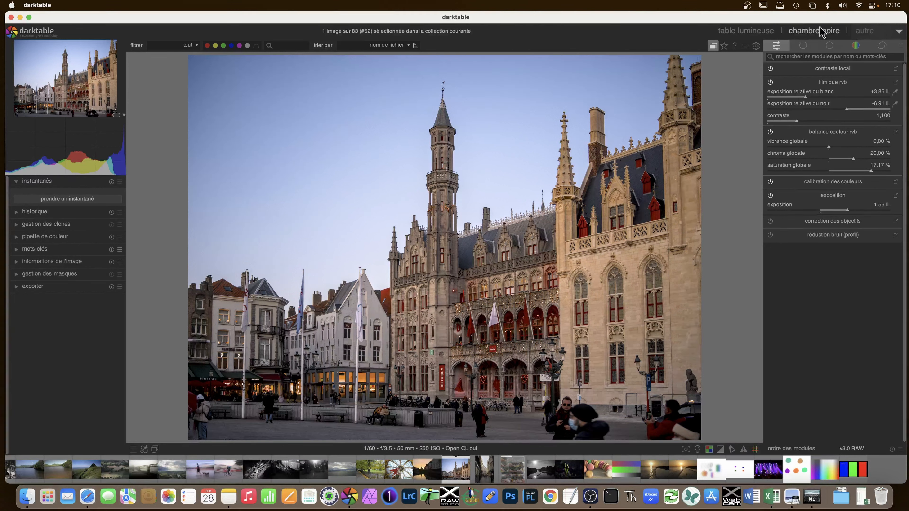
Add latitude and saturation tons moyens from filmique rvb's look settings to quick access using shortcut mapping mode, and leave that mode.
{"action": "left_click", "coordinate": [803, 45]}
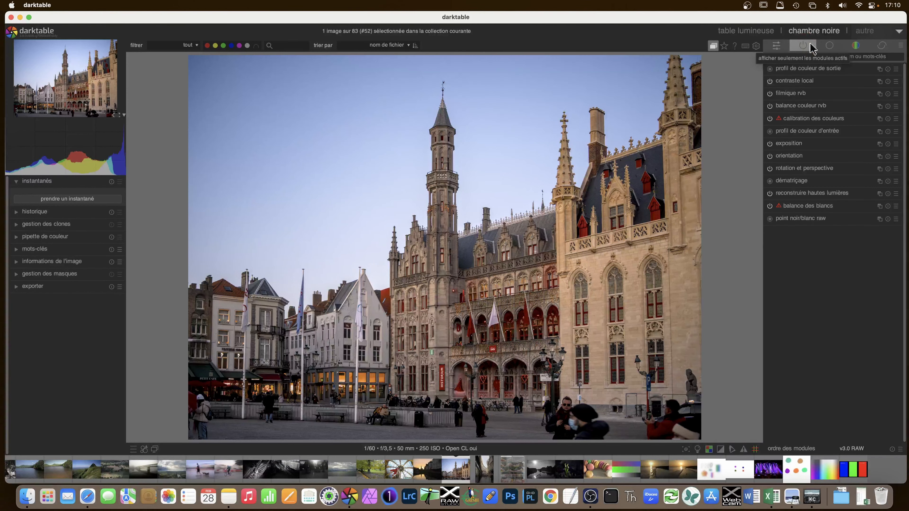
{"action": "left_click", "coordinate": [798, 93]}
{"action": "left_click", "coordinate": [834, 181]}
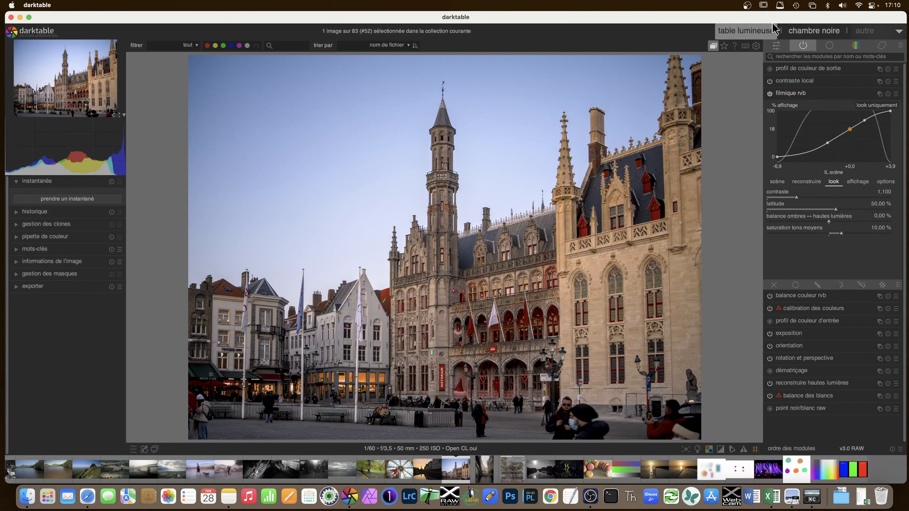
{"action": "left_click", "coordinate": [746, 46]}
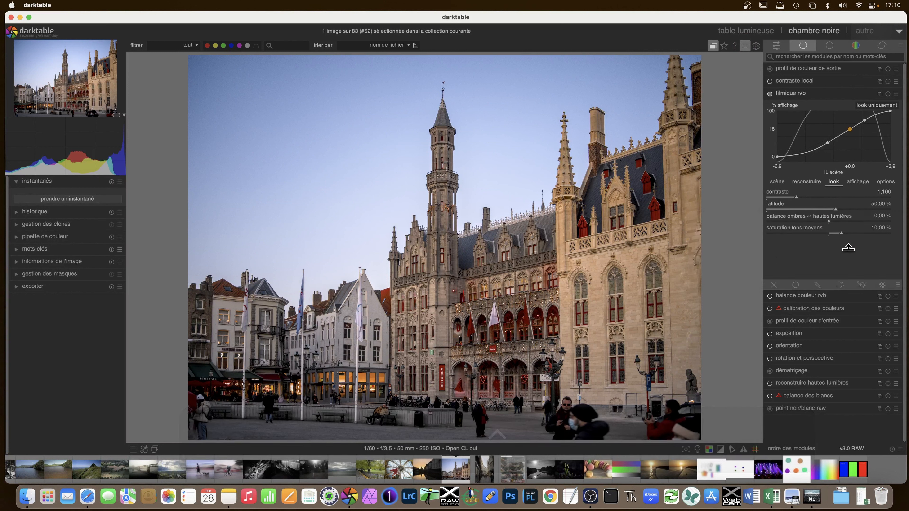
{"action": "left_click", "coordinate": [838, 232]}
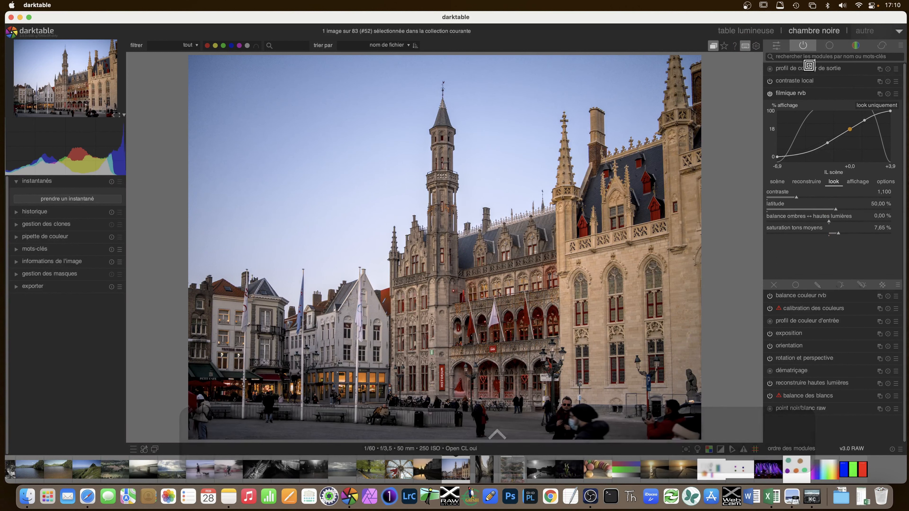
{"action": "left_click", "coordinate": [746, 46]}
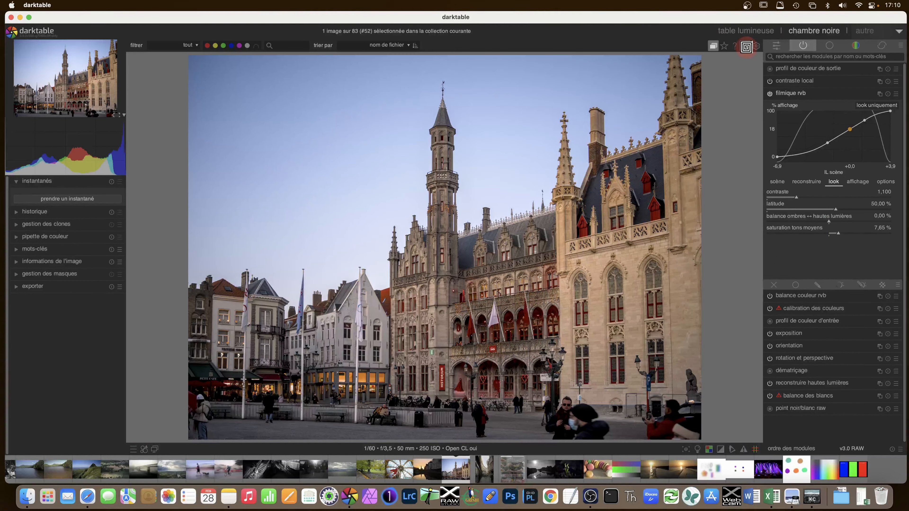
Return to quick access and set filmique rvb's exposition relative du blanc automatically from the image with its picker.
{"action": "left_click", "coordinate": [776, 45]}
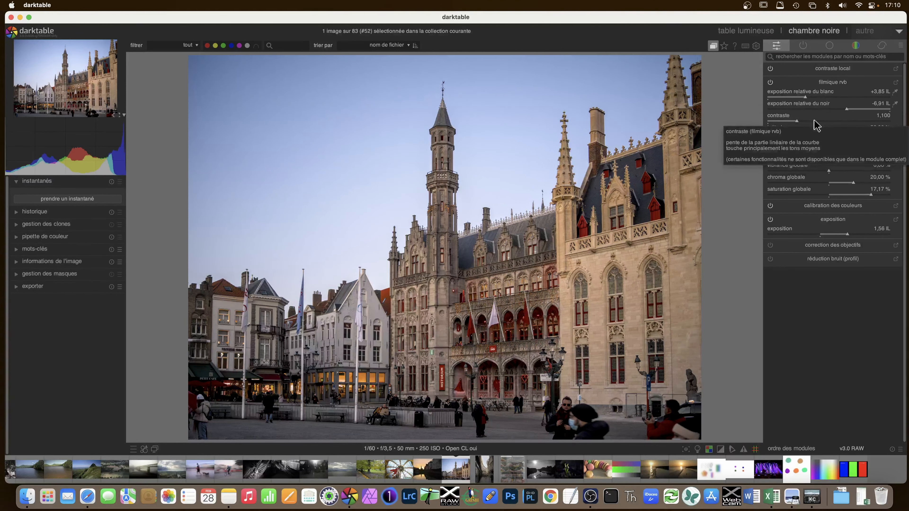
{"action": "left_click", "coordinate": [895, 92]}
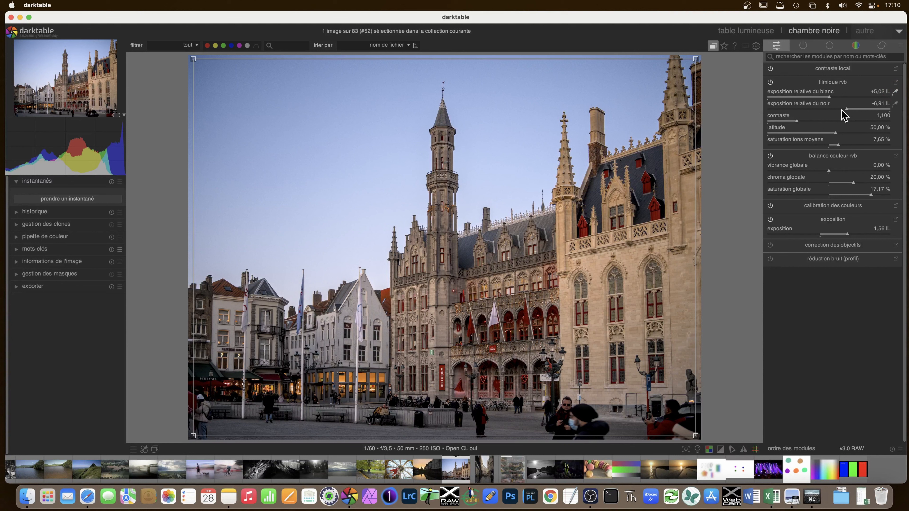
Set filmique rvb's exposition relative du noir to -5,74 IL and its contraste to 1,312.
{"action": "left_click", "coordinate": [868, 109]}
{"action": "left_click", "coordinate": [860, 109]}
{"action": "left_click", "coordinate": [817, 121]}
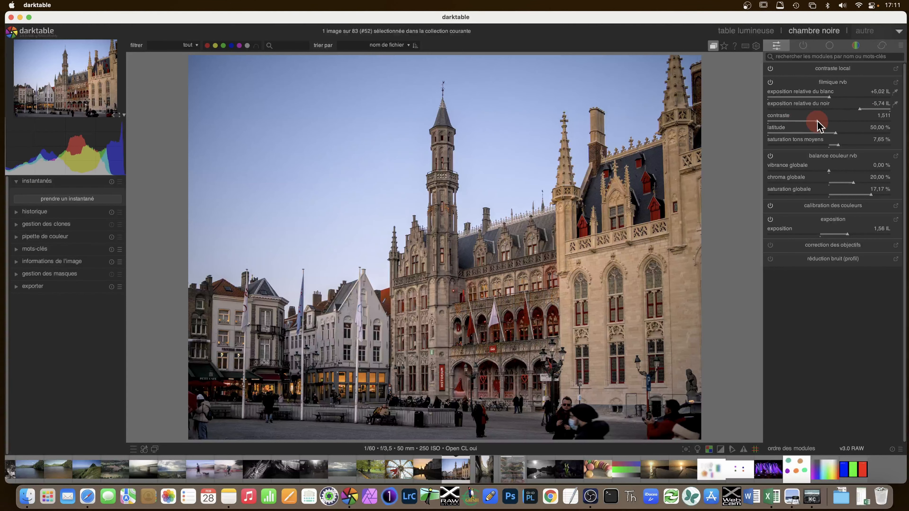
{"action": "left_click", "coordinate": [816, 121]}
{"action": "left_click", "coordinate": [808, 121]}
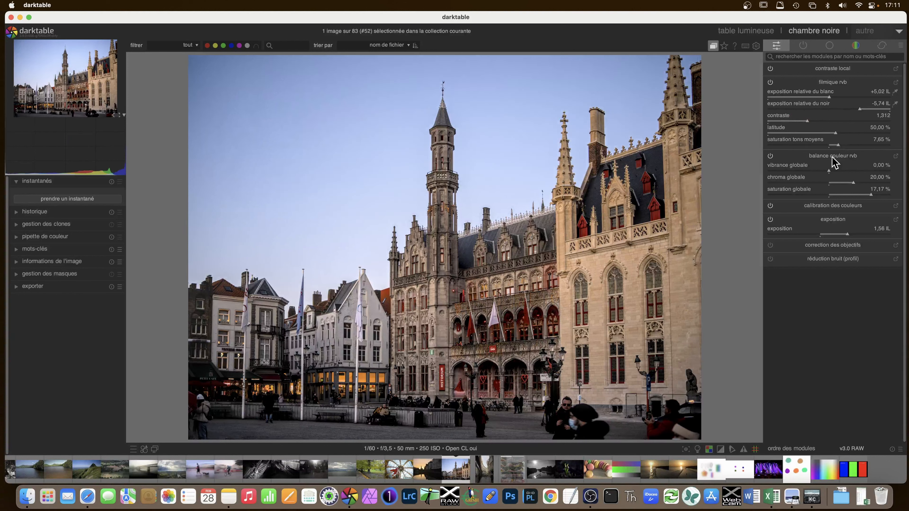
Set filmique rvb's saturation tons moyens to 9,21 % and keep latitude at 50,00 %.
{"action": "left_click", "coordinate": [839, 146]}
{"action": "left_click", "coordinate": [840, 147]}
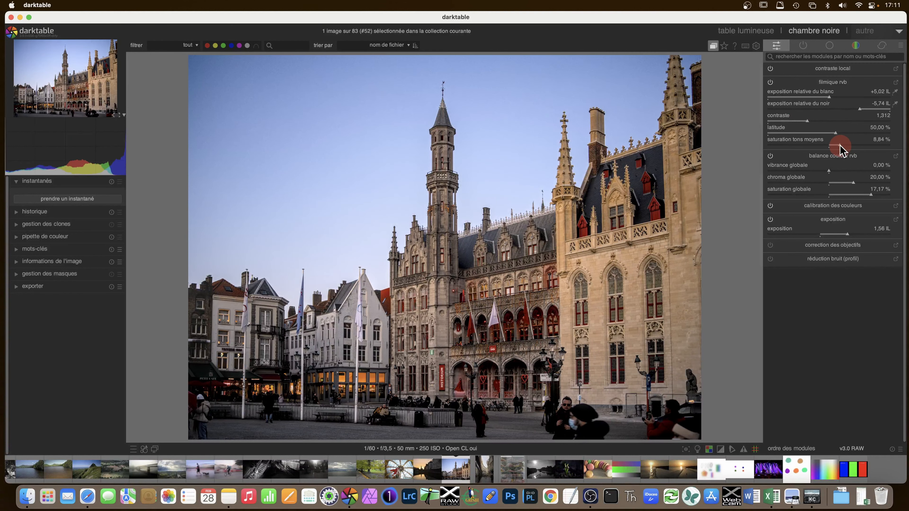
{"action": "left_click", "coordinate": [840, 147]}
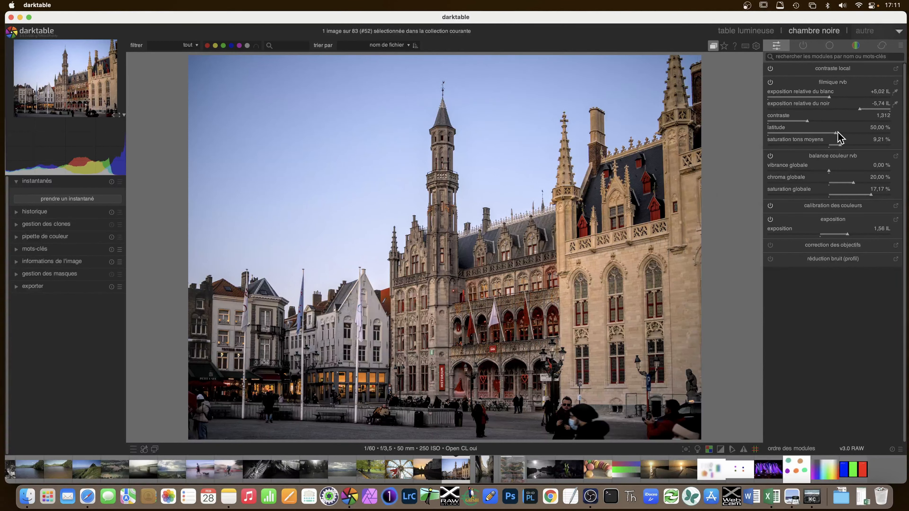
{"action": "mouse_move", "coordinate": [837, 133]}
{"action": "left_mouse_down"}
{"action": "mouse_move", "coordinate": [825, 133]}
{"action": "mouse_move", "coordinate": [839, 132]}
{"action": "left_mouse_up"}
Open the full filmique rvb module from quick access, collapse it, and return to quick access.
{"action": "left_click", "coordinate": [896, 82]}
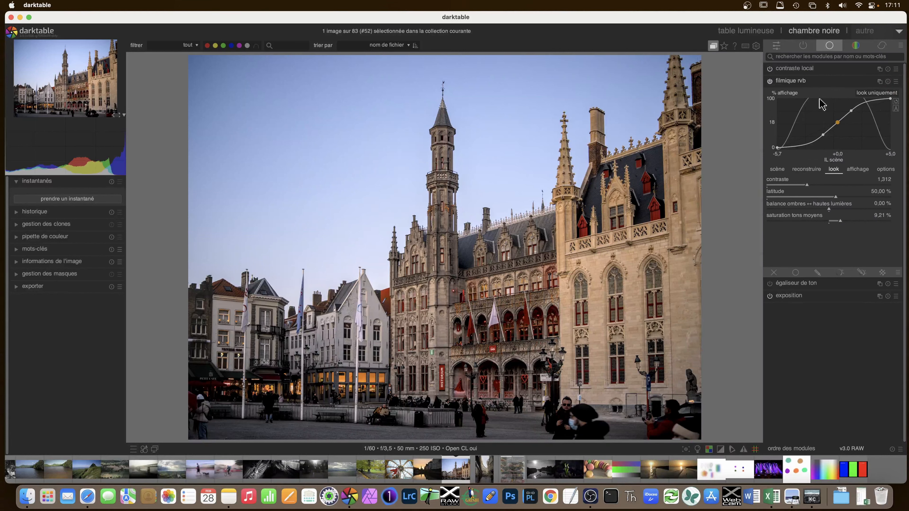
{"action": "left_click", "coordinate": [798, 85]}
{"action": "left_click", "coordinate": [804, 46]}
{"action": "left_click", "coordinate": [787, 49]}
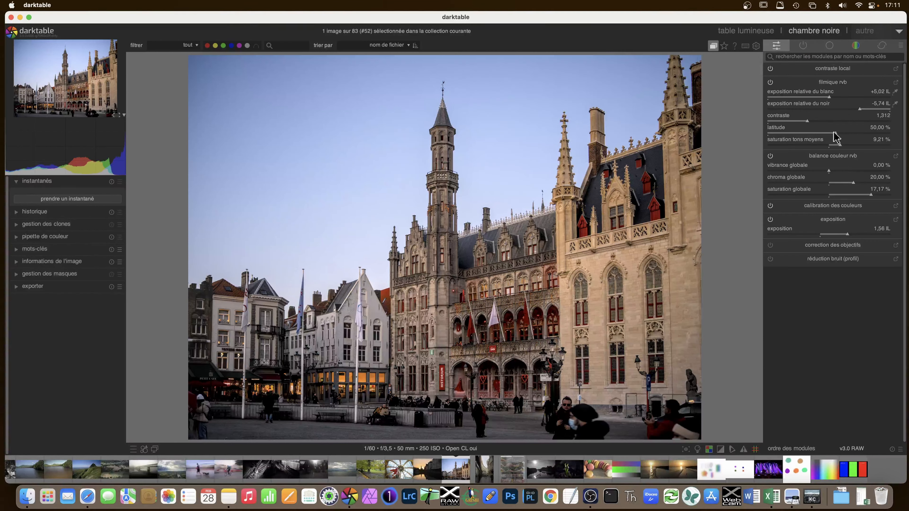
Add balance couleur rvb's contraste to quick access using shortcut mapping mode, and set it there to 7,04 %.
{"action": "left_click", "coordinate": [856, 45]}
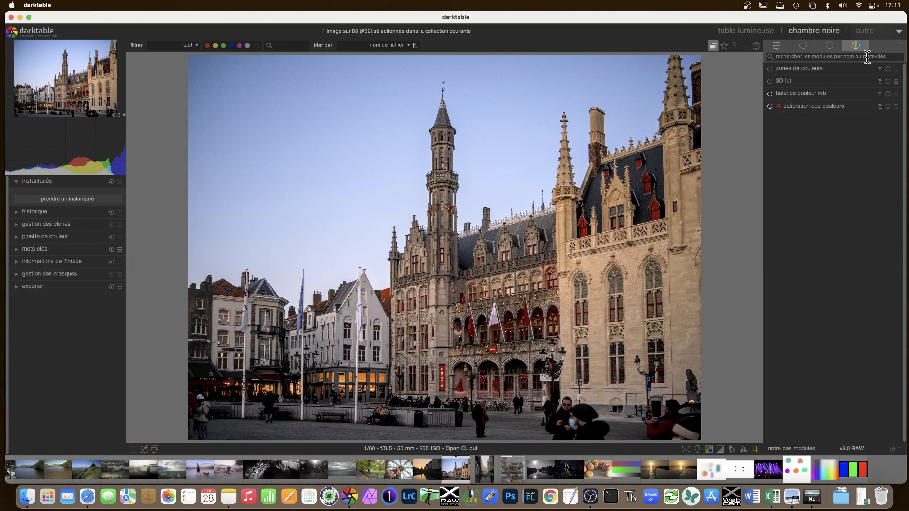
{"action": "left_click", "coordinate": [818, 94]}
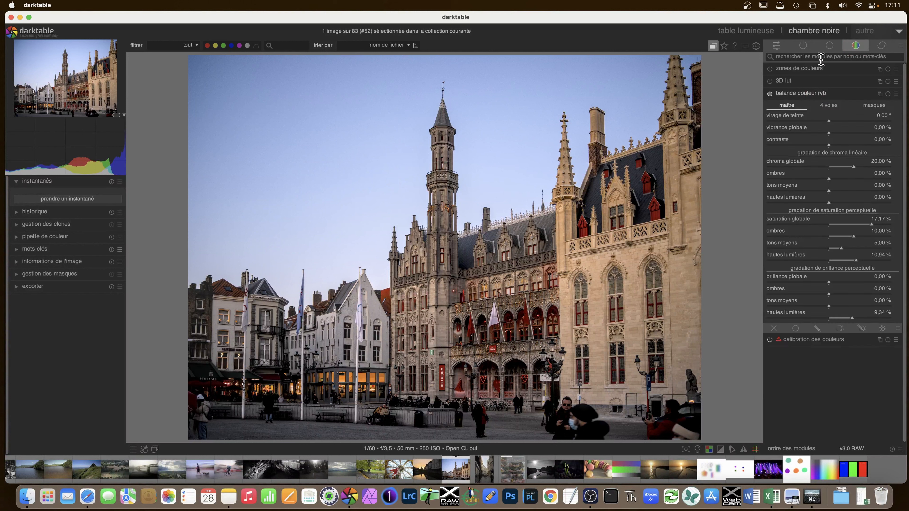
{"action": "left_click", "coordinate": [745, 45]}
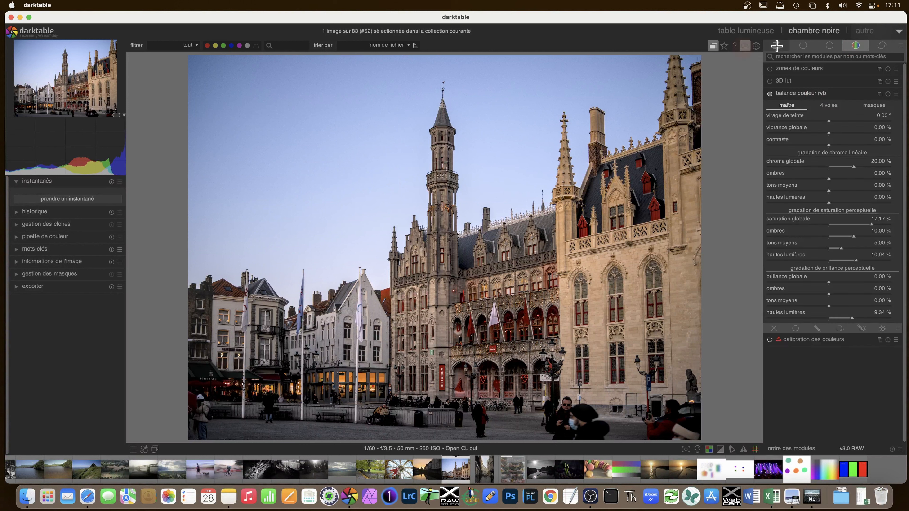
{"action": "left_click", "coordinate": [829, 146], "text": "ctrl"}
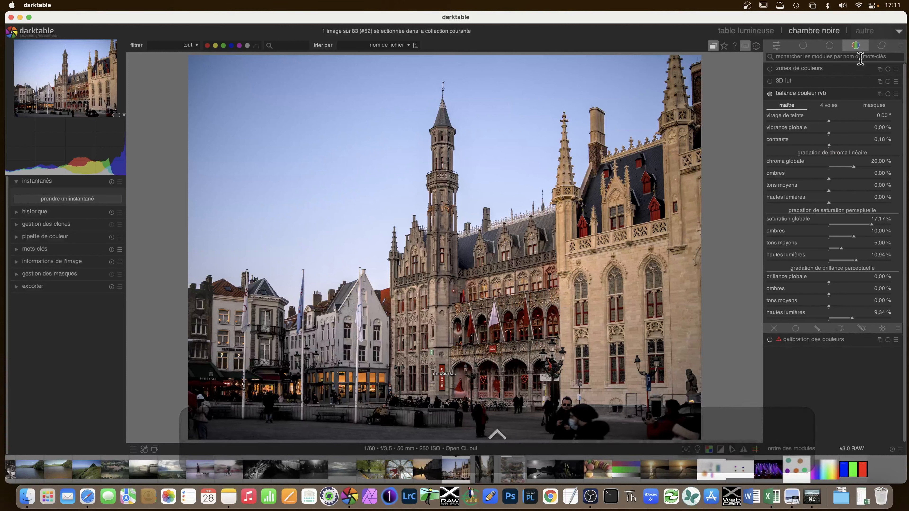
{"action": "left_click", "coordinate": [776, 46]}
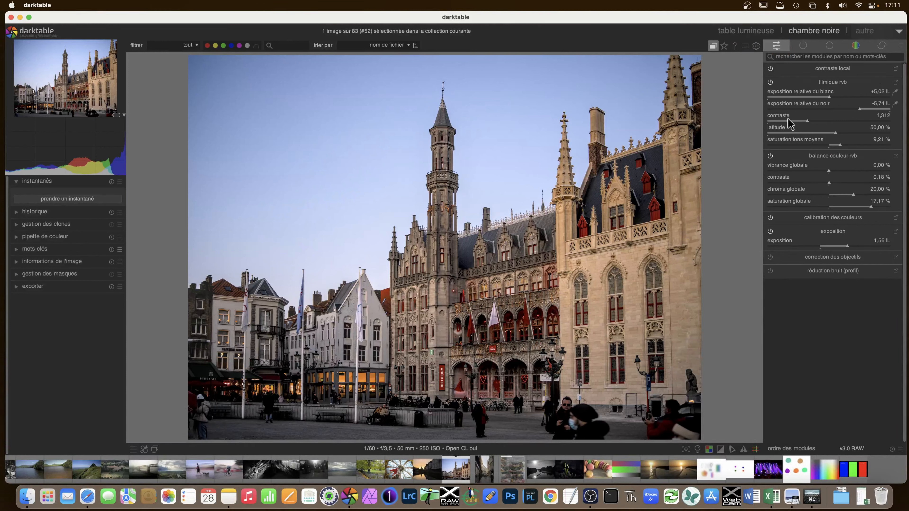
{"action": "left_click", "coordinate": [838, 184]}
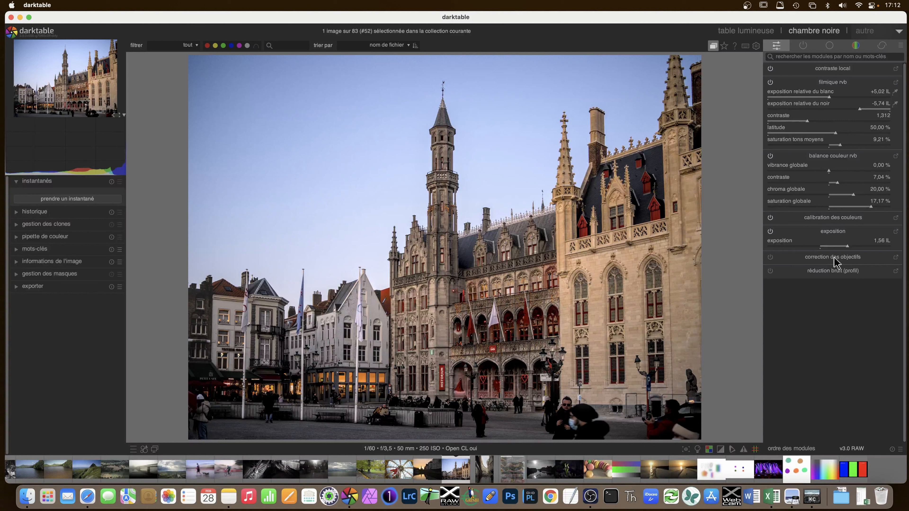
Open the recadrer module in the retouche group, and return to quick access.
{"action": "key", "text": "ctrl+c"}
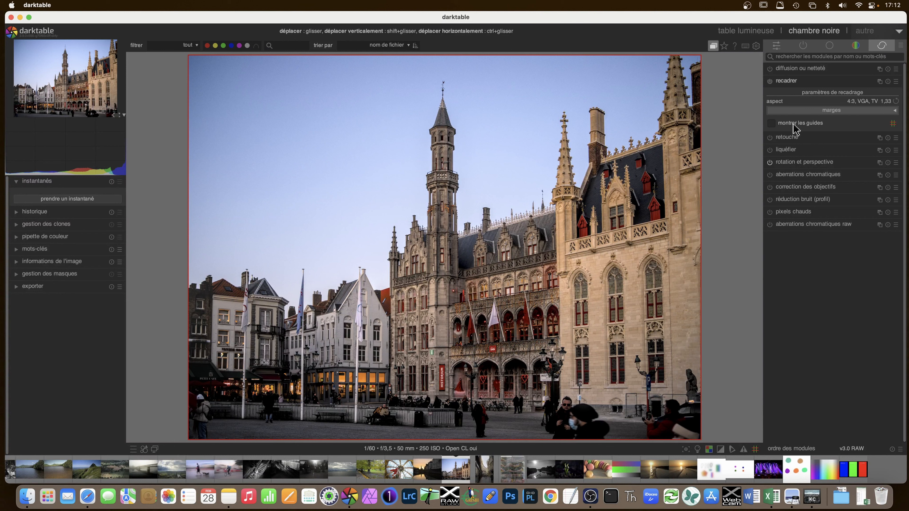
{"action": "left_click", "coordinate": [777, 47]}
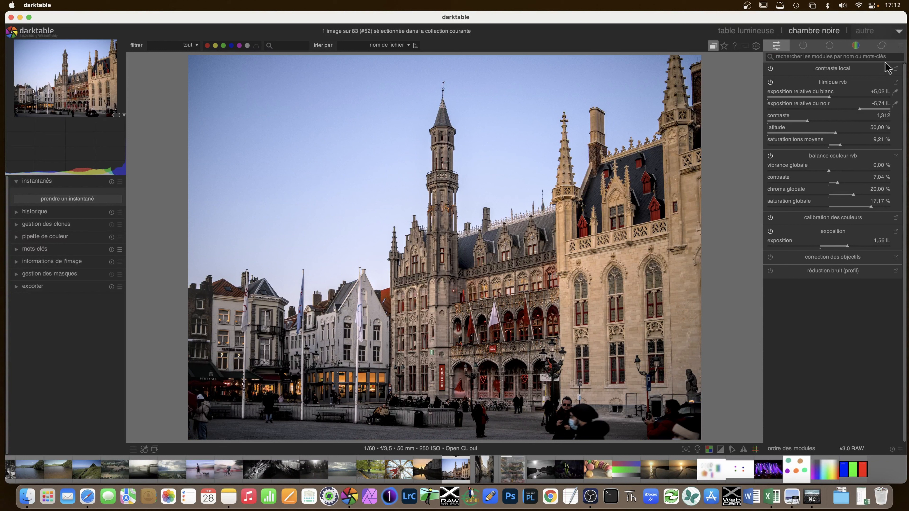
Open the module layout manager and look through the list of quick access controls.
{"action": "left_click", "coordinate": [899, 46]}
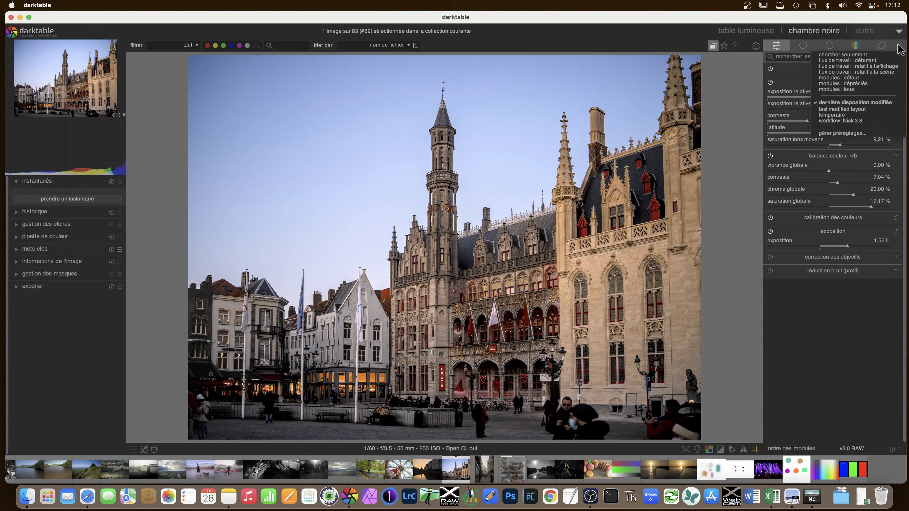
{"action": "left_click", "coordinate": [839, 133]}
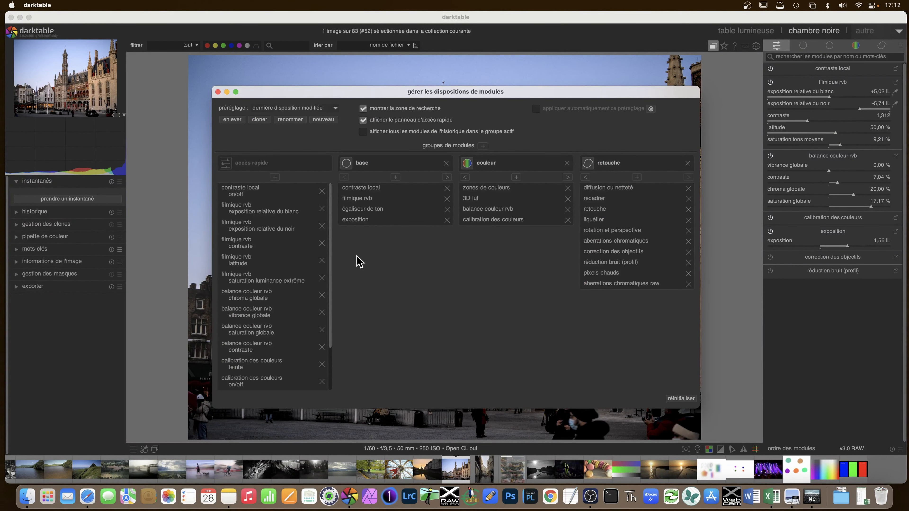
{"action": "left_click_drag", "start_coordinate": [331, 261], "coordinate": [331, 319]}
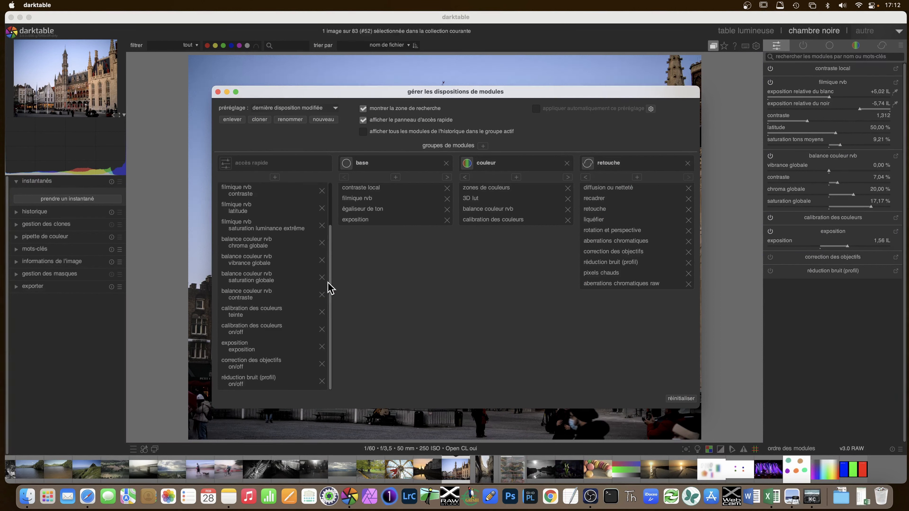
{"action": "left_click_drag", "start_coordinate": [331, 287], "coordinate": [329, 251]}
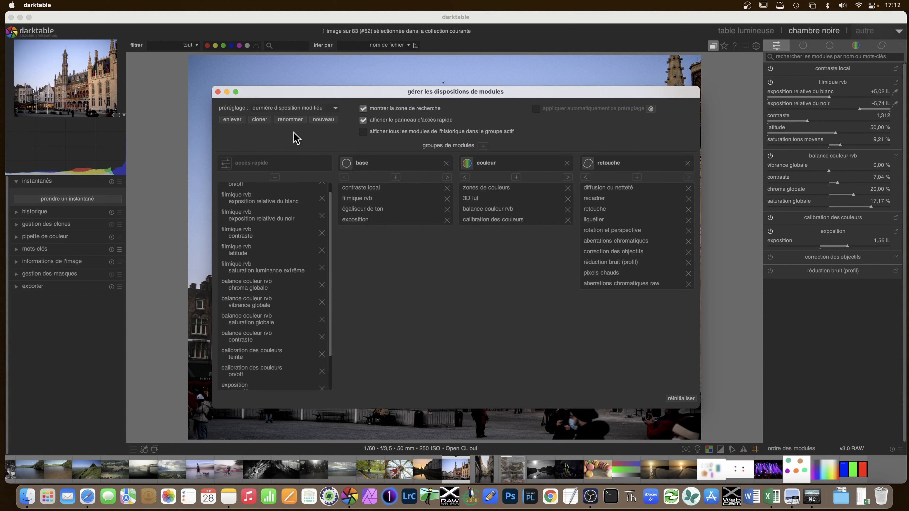
Remove filmique rvb's latitude from the quick access list and add it back from all available modules.
{"action": "left_click", "coordinate": [322, 250]}
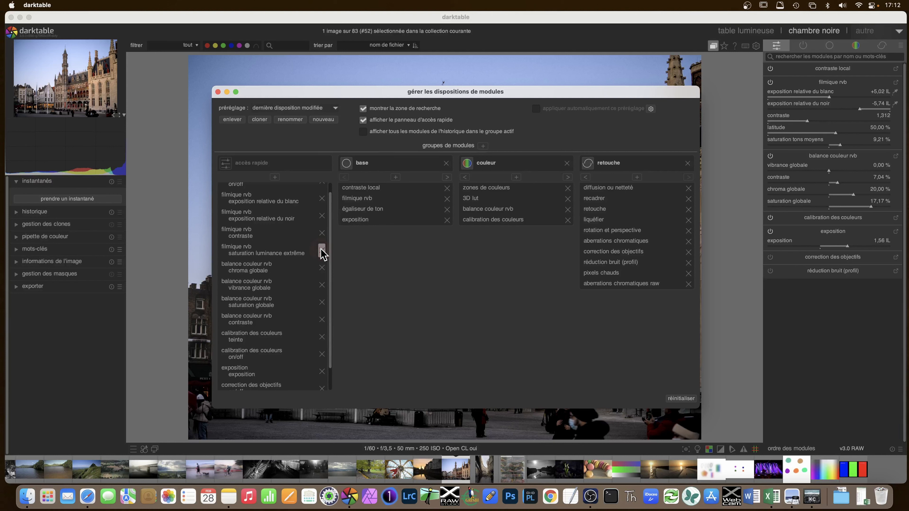
{"action": "left_click", "coordinate": [274, 177]}
{"action": "mouse_move", "coordinate": [274, 198]}
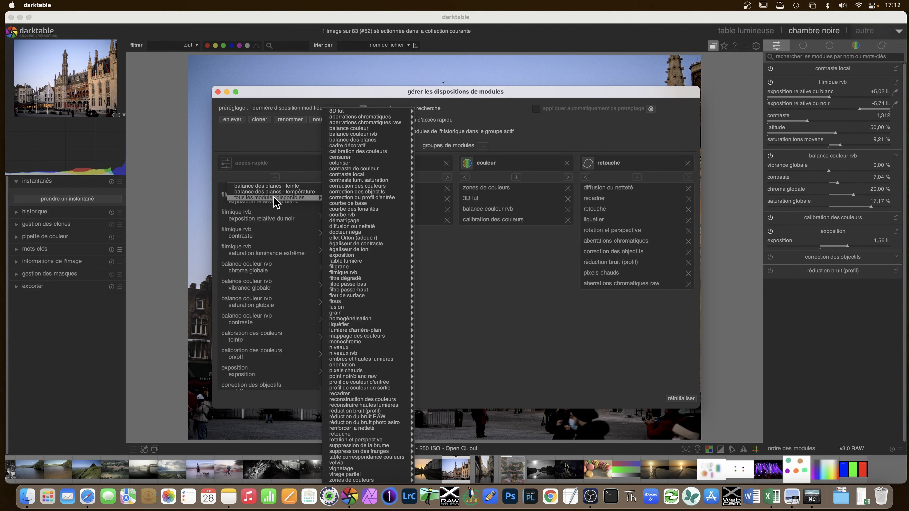
{"action": "mouse_move", "coordinate": [378, 260]}
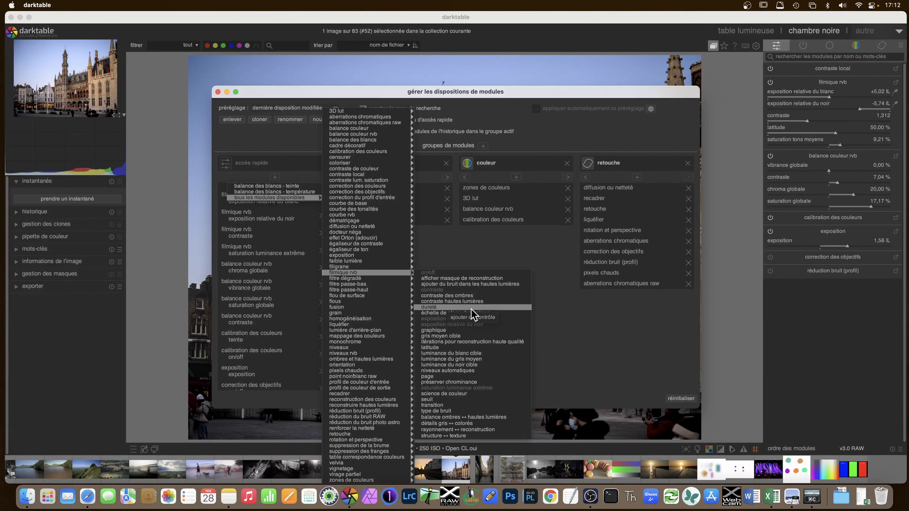
{"action": "left_click", "coordinate": [474, 347]}
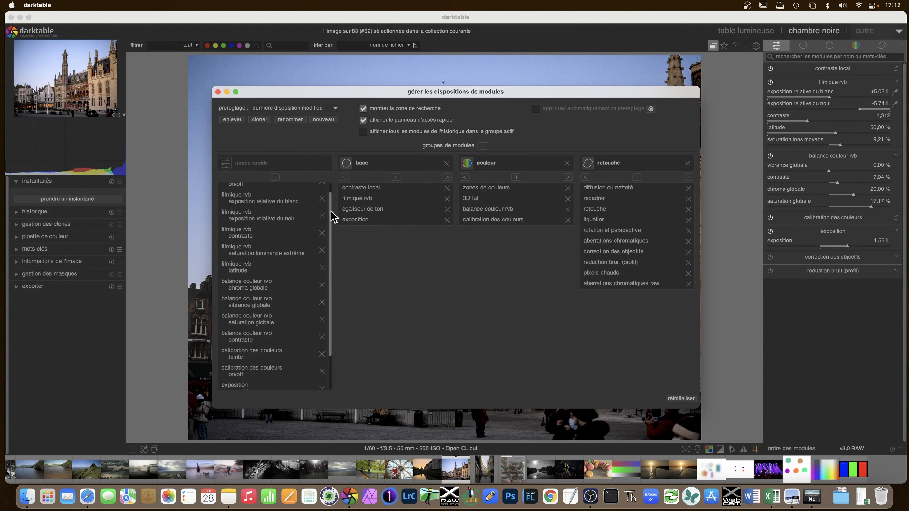
Add recadrer's on/off control and a rotation et perspective control to the quick access list.
{"action": "left_click", "coordinate": [275, 177]}
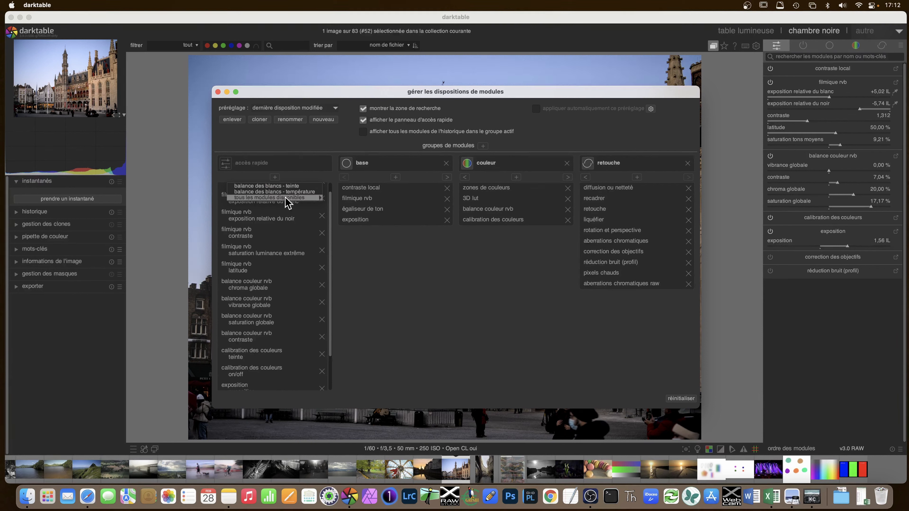
{"action": "mouse_move", "coordinate": [369, 396]}
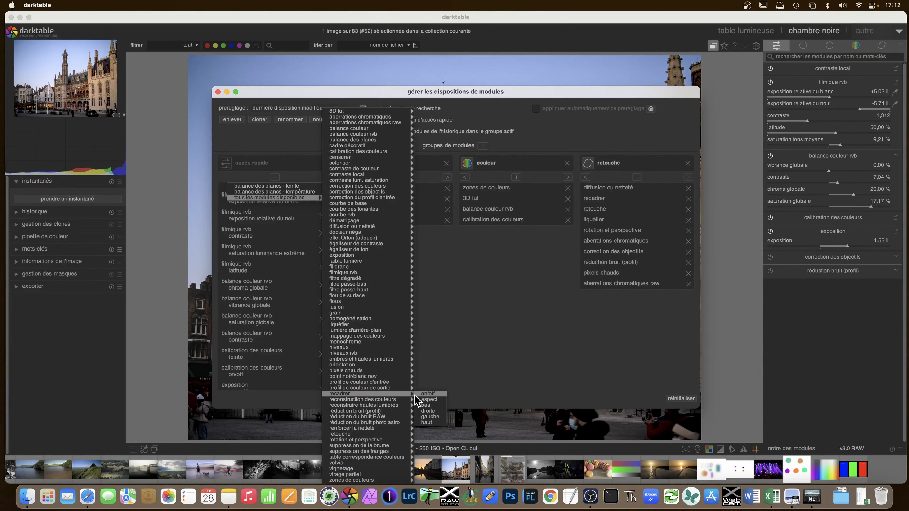
{"action": "left_click", "coordinate": [424, 394]}
{"action": "left_click", "coordinate": [275, 176]}
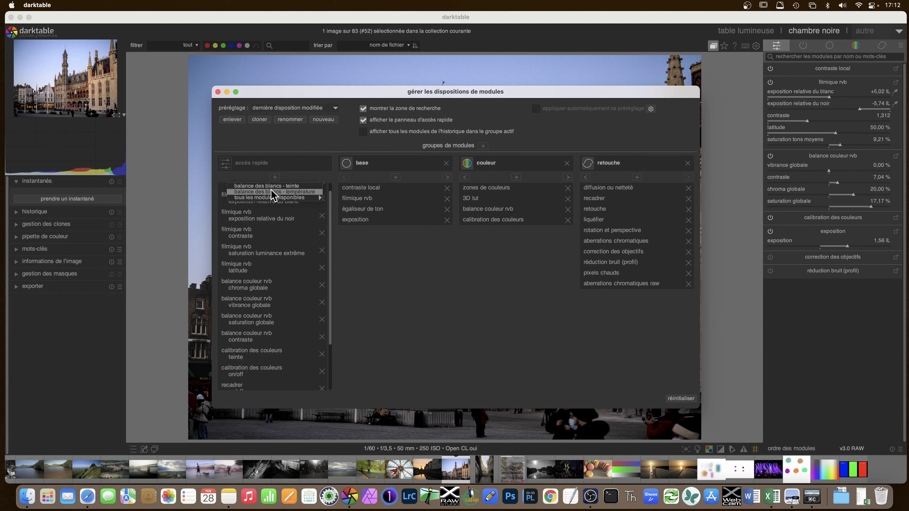
{"action": "mouse_move", "coordinate": [274, 197]}
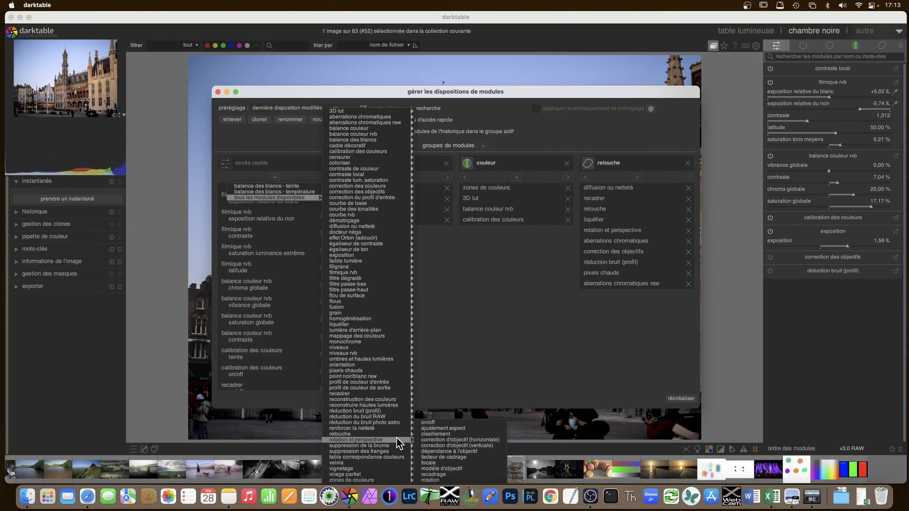
{"action": "left_click", "coordinate": [429, 428]}
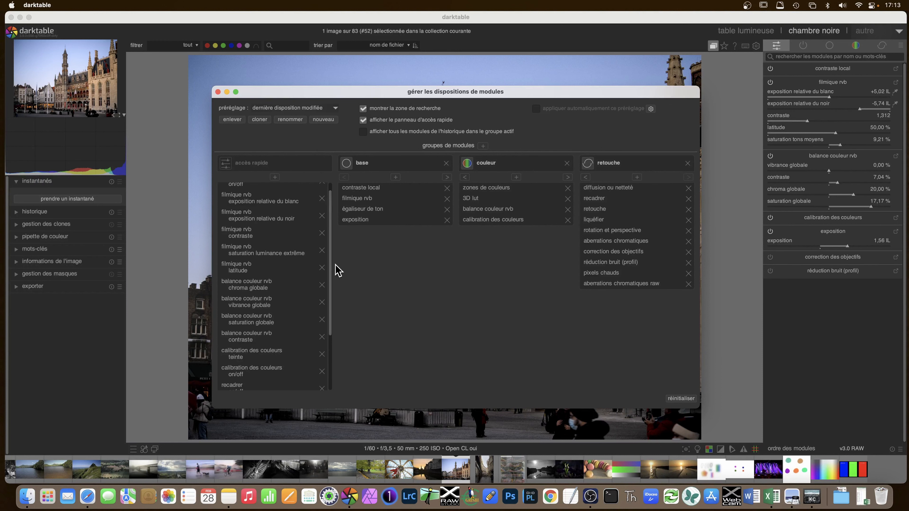
{"action": "left_click_drag", "start_coordinate": [329, 270], "coordinate": [329, 222]}
Add the on/off control of diffusion ou netteté to the quick access list.
{"action": "left_click", "coordinate": [275, 178]}
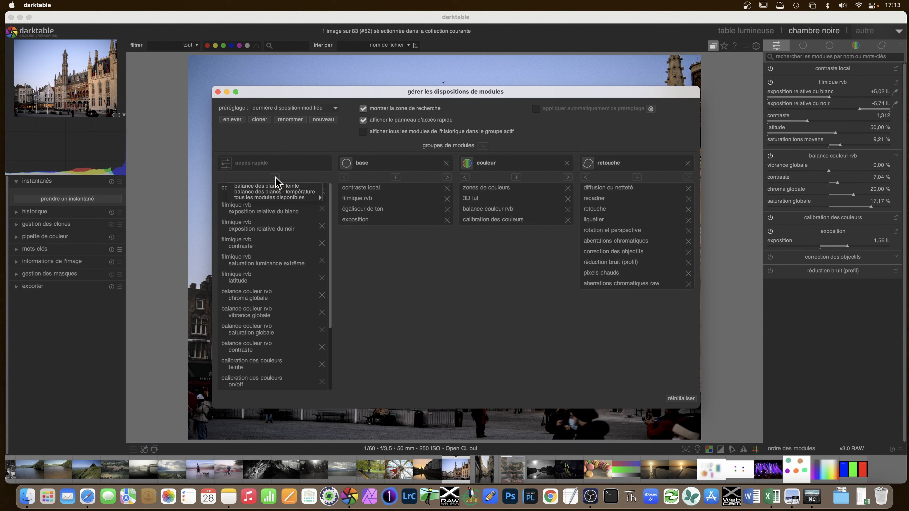
{"action": "mouse_move", "coordinate": [309, 198]}
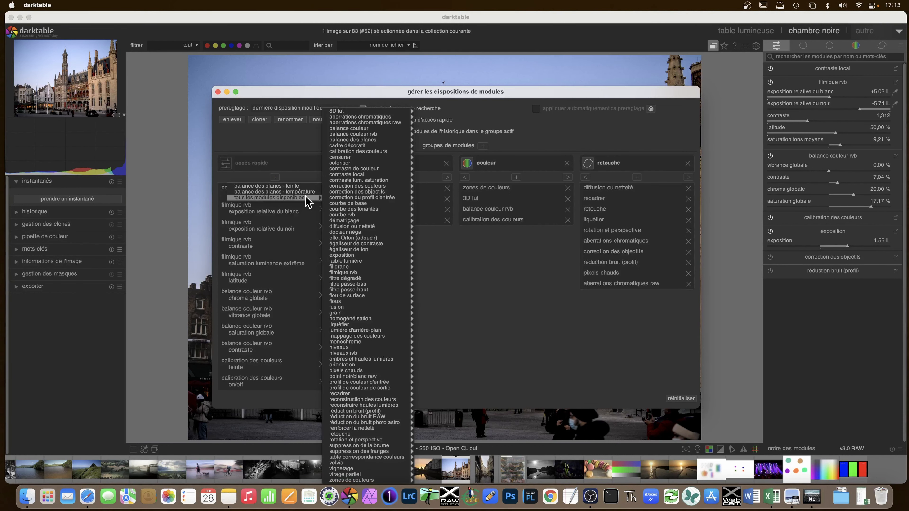
{"action": "mouse_move", "coordinate": [365, 231]}
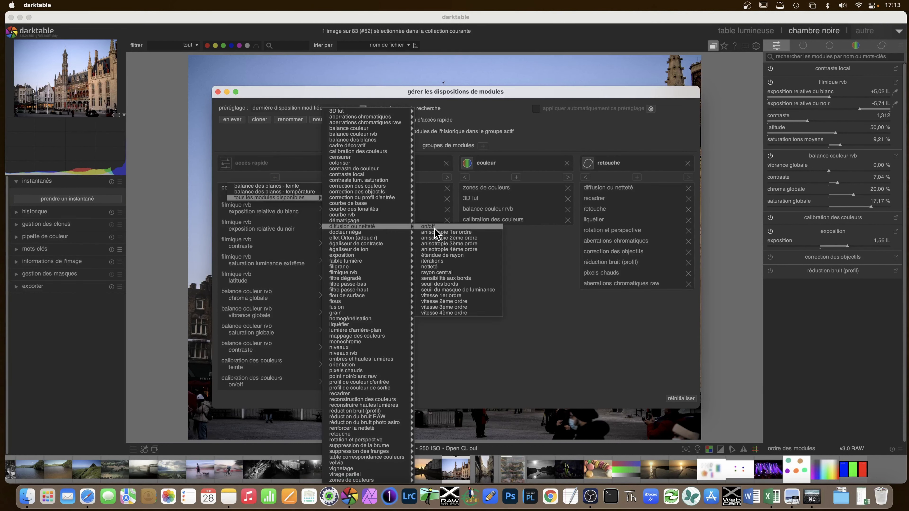
{"action": "left_click", "coordinate": [434, 228]}
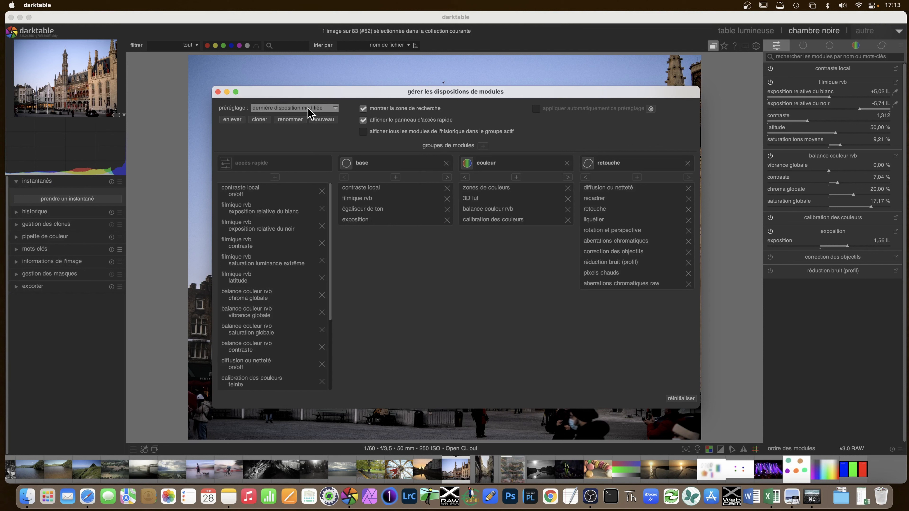
Rename the dernière disposition modifiée preset to the owner's first name followed by 3.9, and close the layout manager.
{"action": "left_click", "coordinate": [294, 121]}
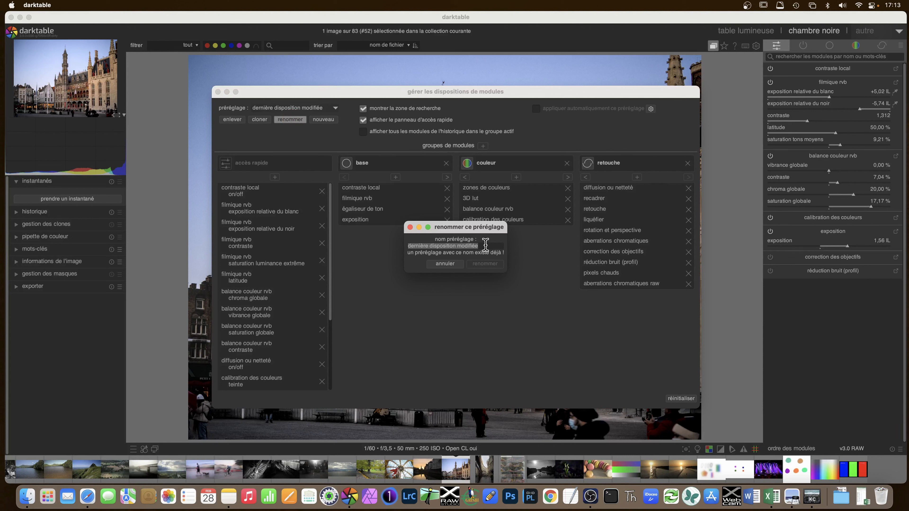
{"action": "type", "text": "nicolas 3.9"}
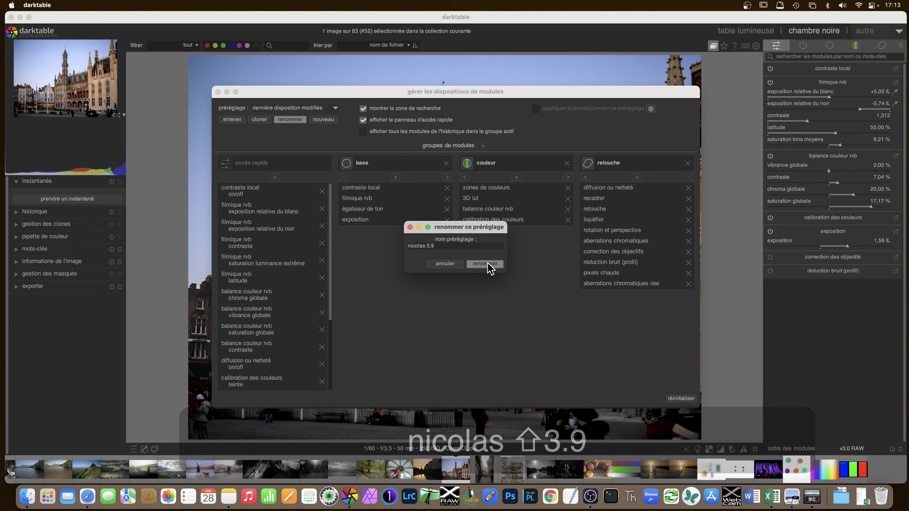
{"action": "left_click", "coordinate": [485, 264]}
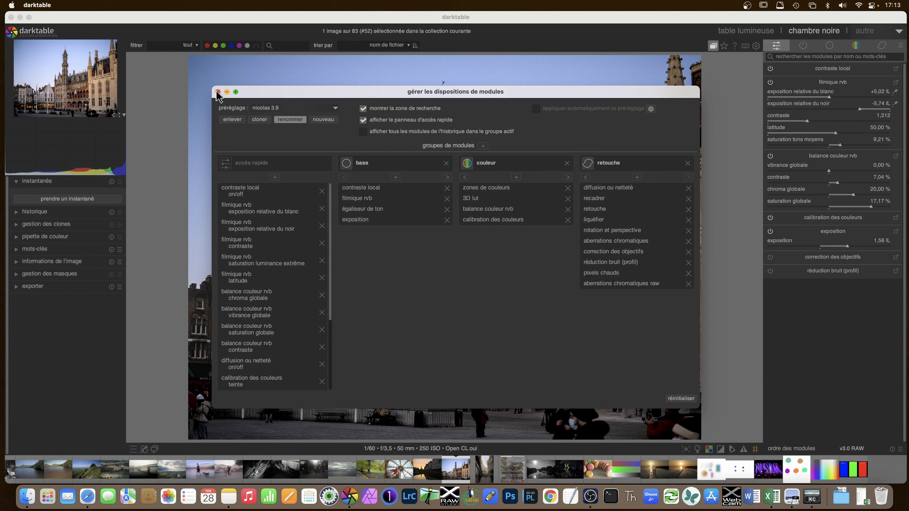
{"action": "left_click", "coordinate": [335, 110]}
{"action": "left_click", "coordinate": [335, 109]}
{"action": "left_click", "coordinate": [218, 92]}
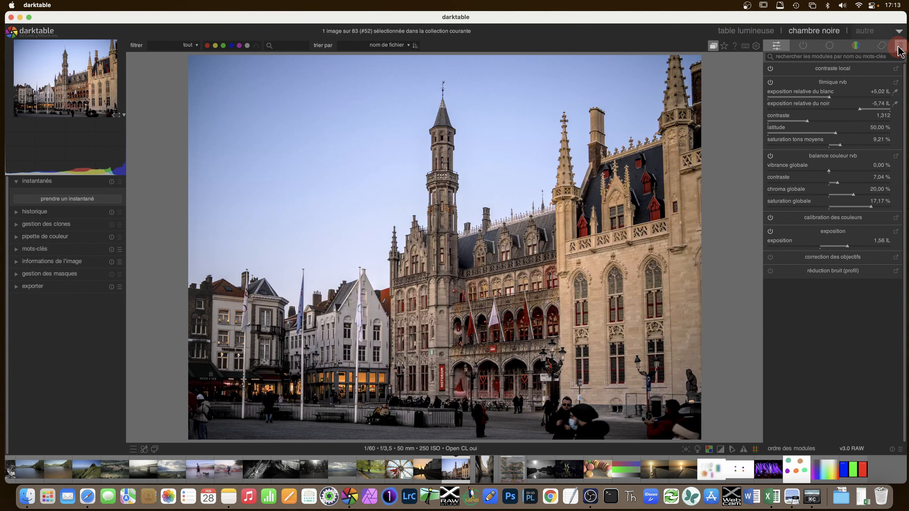
Apply the layout preset with the owner's first name and 3.9, and delete the temporaire preset in the layout manager.
{"action": "left_click", "coordinate": [901, 45]}
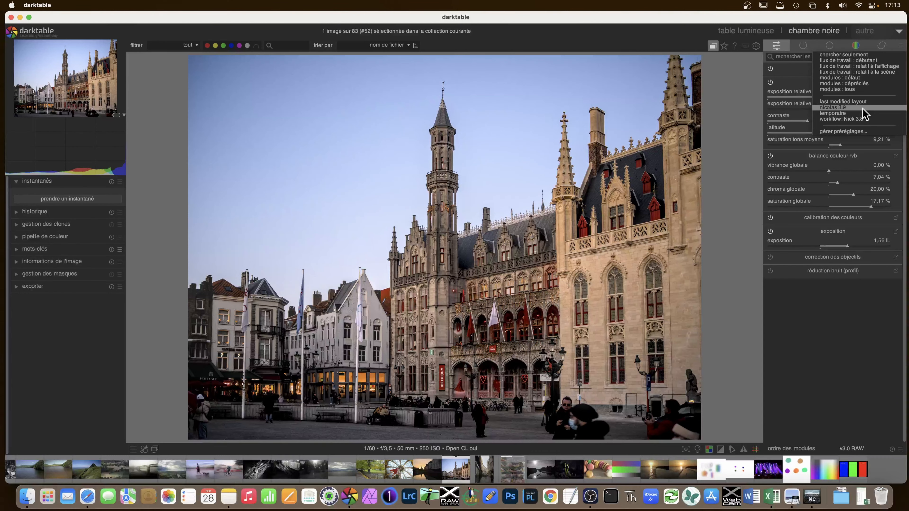
{"action": "left_click", "coordinate": [837, 108]}
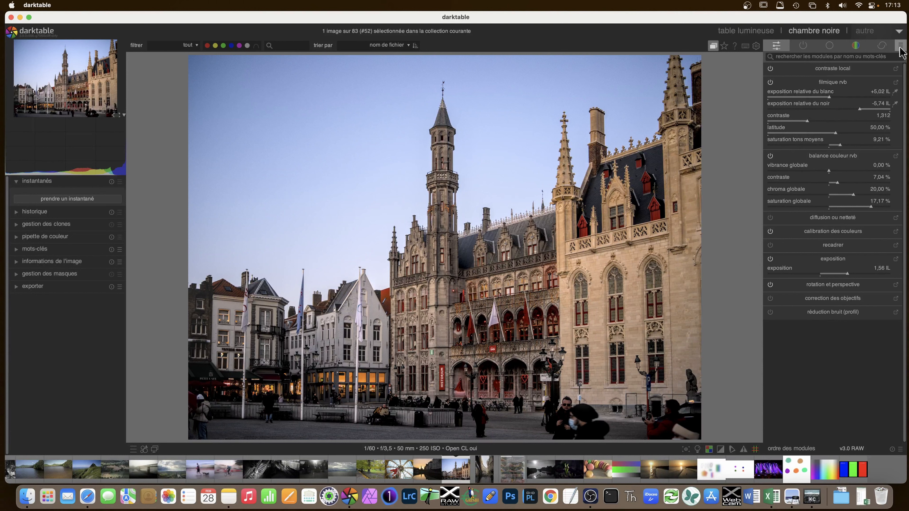
{"action": "left_click", "coordinate": [900, 47]}
{"action": "left_click", "coordinate": [859, 134]}
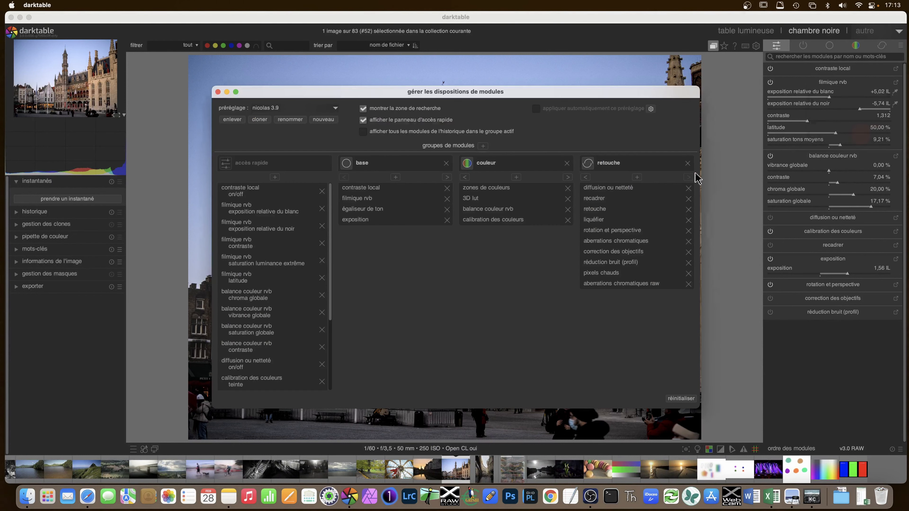
{"action": "left_click", "coordinate": [272, 111]}
{"action": "left_click", "coordinate": [279, 115]}
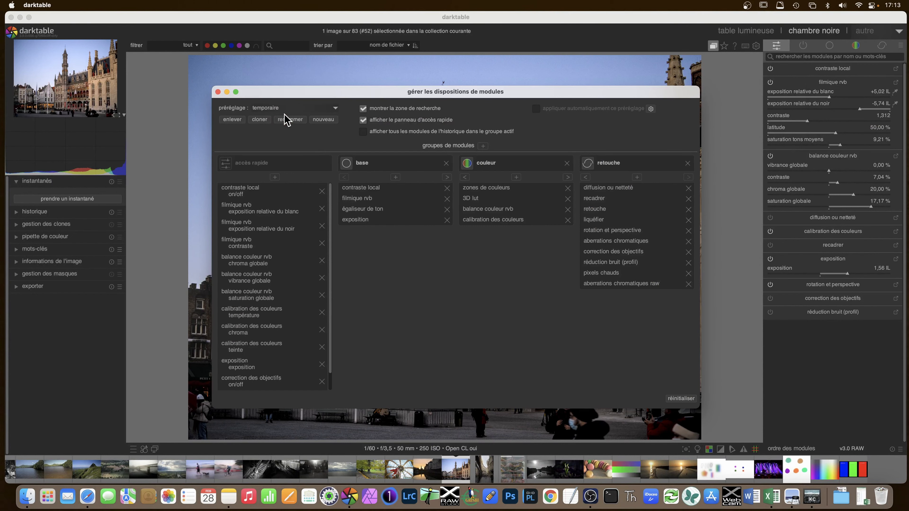
{"action": "left_click", "coordinate": [232, 119]}
{"action": "left_click", "coordinate": [480, 265]}
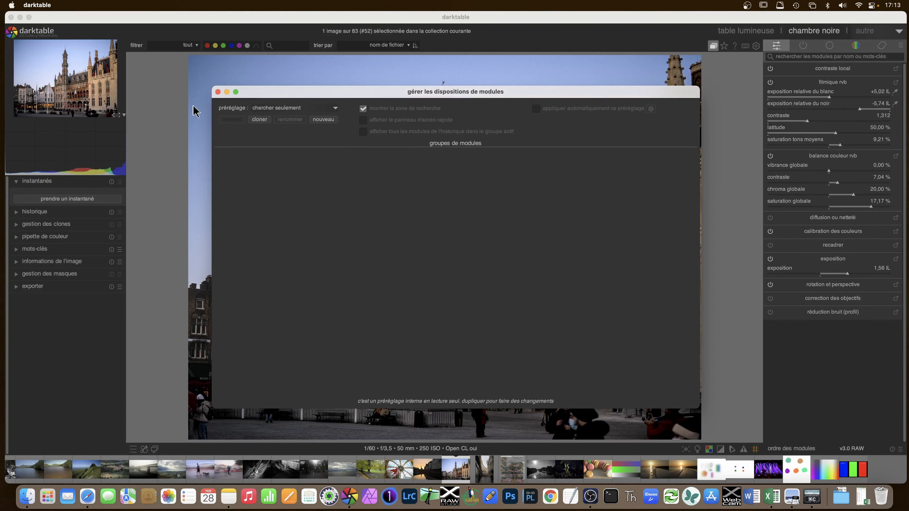
{"action": "left_click", "coordinate": [218, 92]}
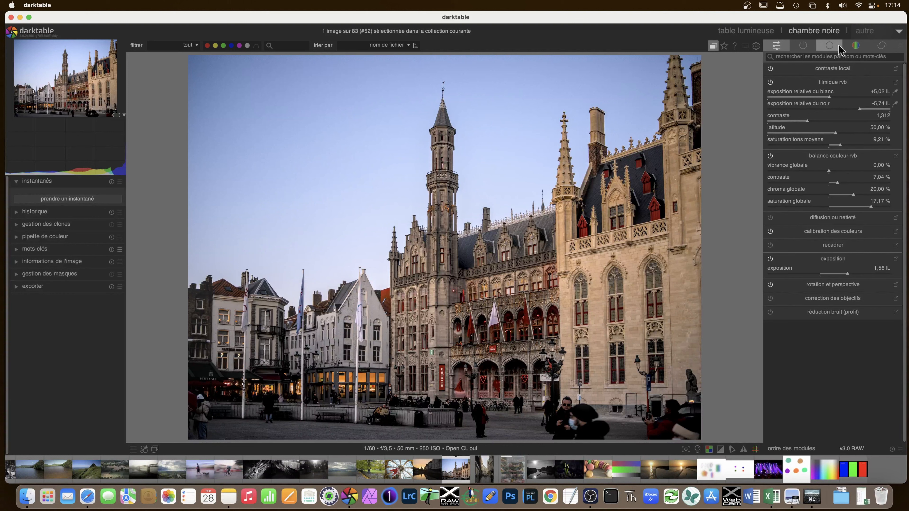
Add balance couleur rvb's virage de teinte directly from the couleur group to the quick access panel, and display that panel.
{"action": "left_click", "coordinate": [855, 46]}
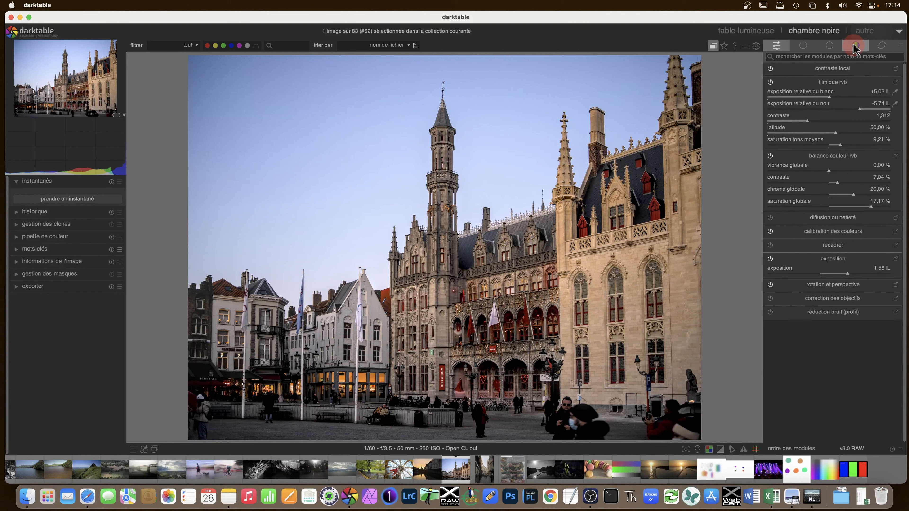
{"action": "left_click", "coordinate": [746, 47]}
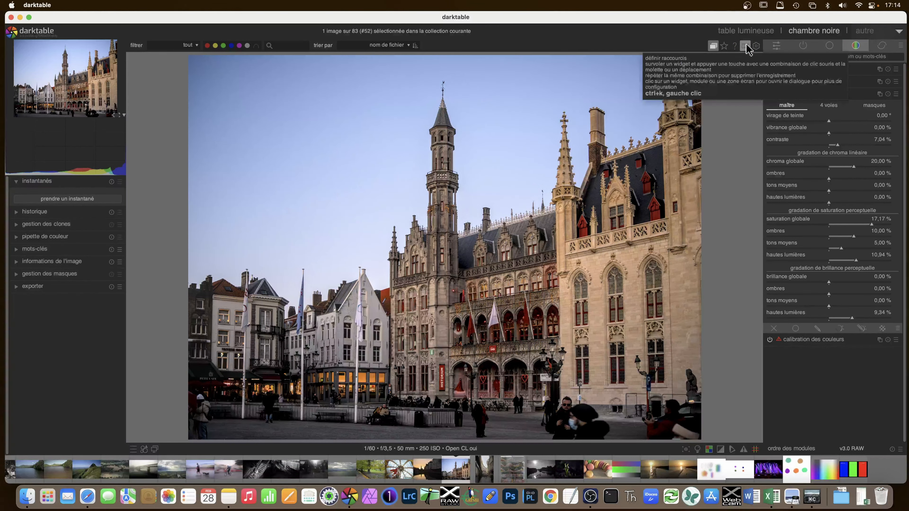
{"action": "left_click", "coordinate": [830, 118], "text": "ctrl"}
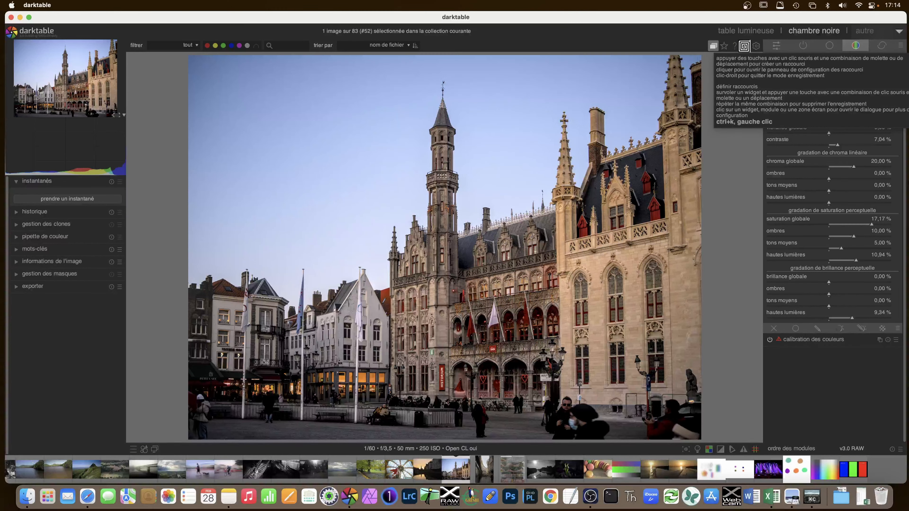
{"action": "left_click", "coordinate": [776, 45]}
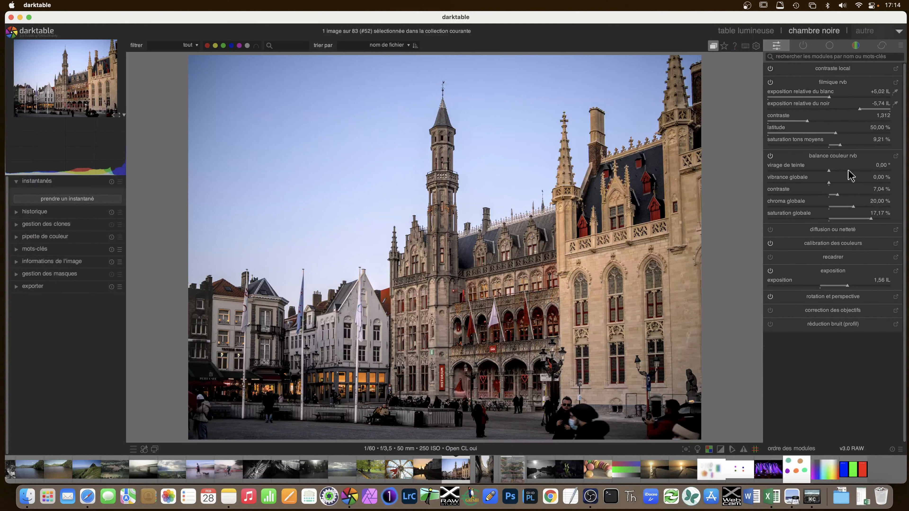
Compare the owner's saved 3.9 layout with dernière disposition modifiée, leaving the latter active.
{"action": "left_click", "coordinate": [901, 46]}
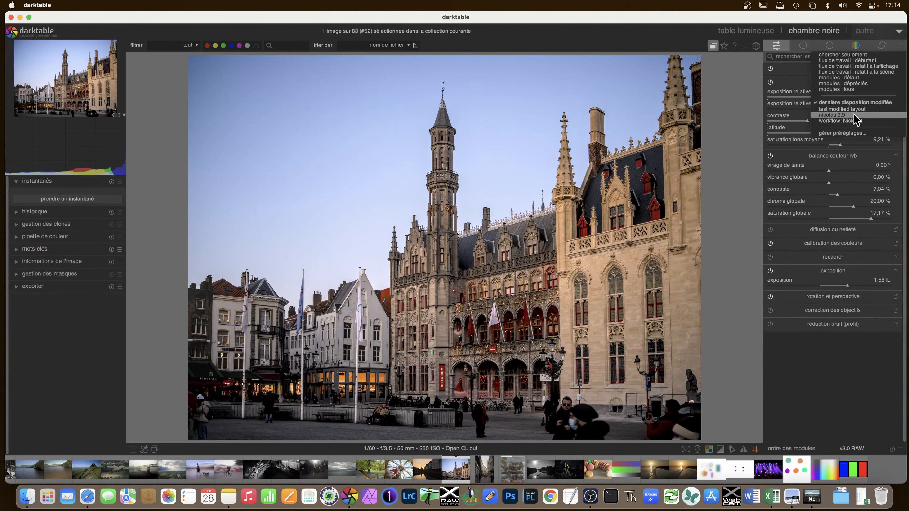
{"action": "left_click", "coordinate": [854, 116]}
{"action": "left_click", "coordinate": [901, 46]}
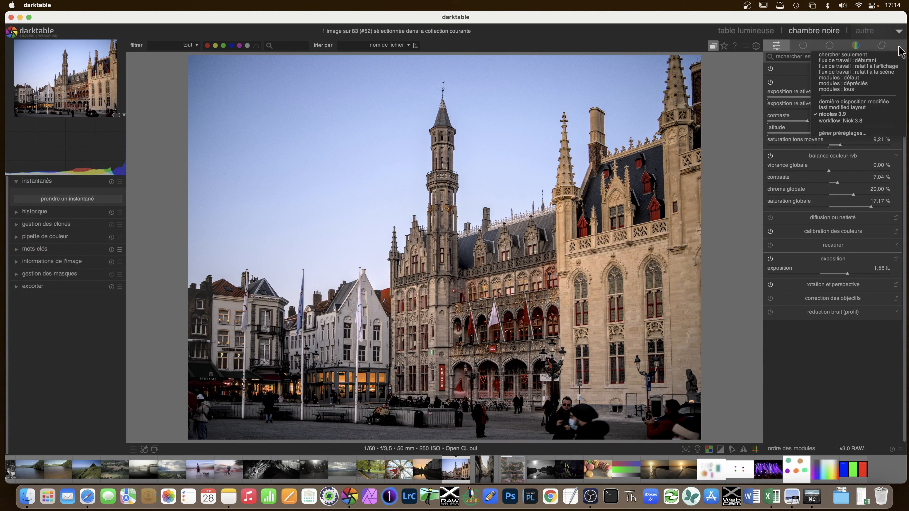
{"action": "left_click", "coordinate": [874, 105]}
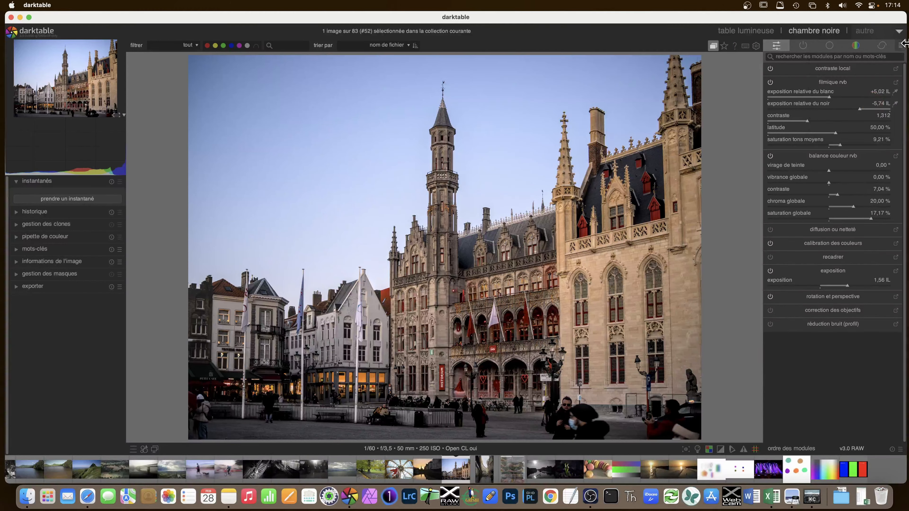
Delete the outdated 3.9 preset bearing the owner's first name in the layout manager.
{"action": "left_click", "coordinate": [901, 45]}
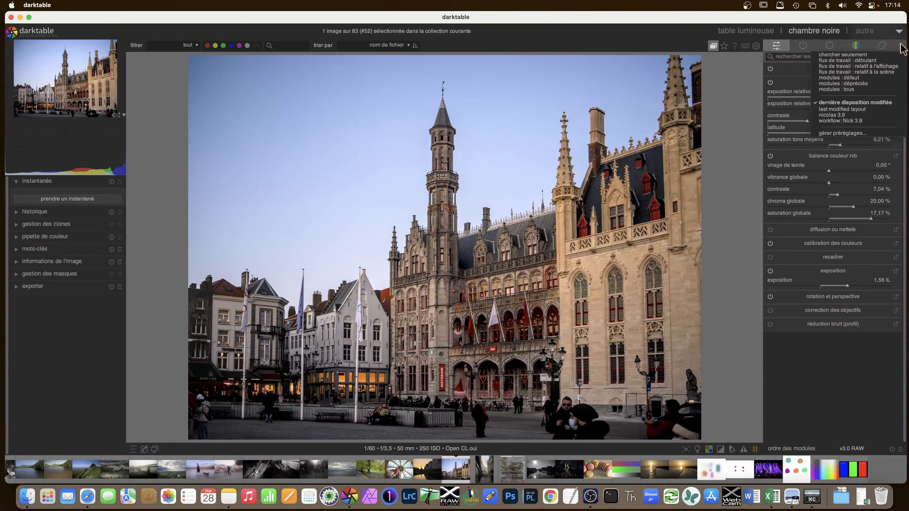
{"action": "left_click", "coordinate": [863, 134]}
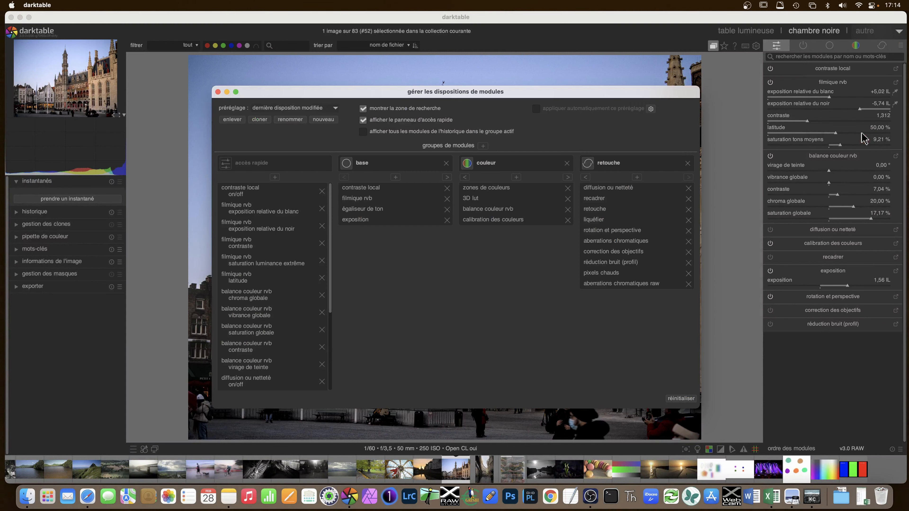
{"action": "left_click", "coordinate": [337, 108]}
{"action": "left_click", "coordinate": [301, 125]}
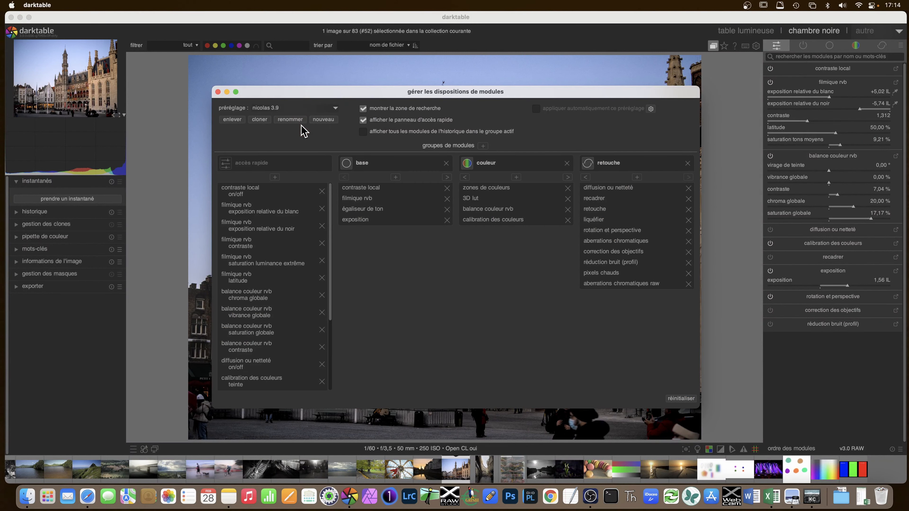
{"action": "left_click", "coordinate": [238, 121]}
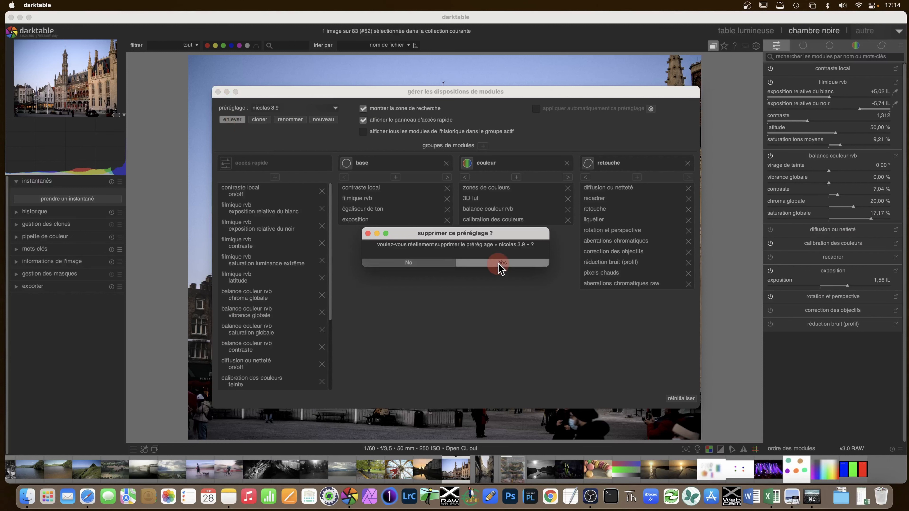
{"action": "left_click", "coordinate": [500, 265]}
Rename dernière disposition modifiée as the owner's first name followed by 3.9, close the manager and check the preset list.
{"action": "left_click", "coordinate": [336, 110]}
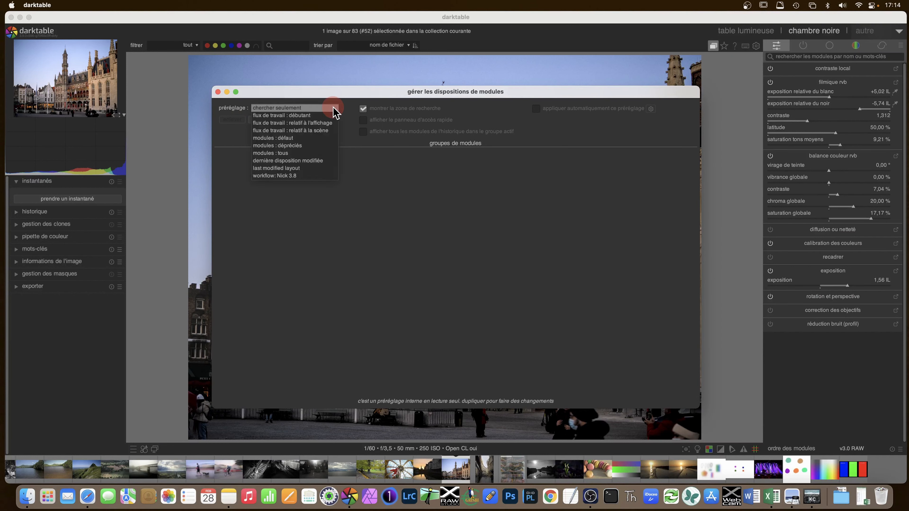
{"action": "left_click", "coordinate": [328, 161]}
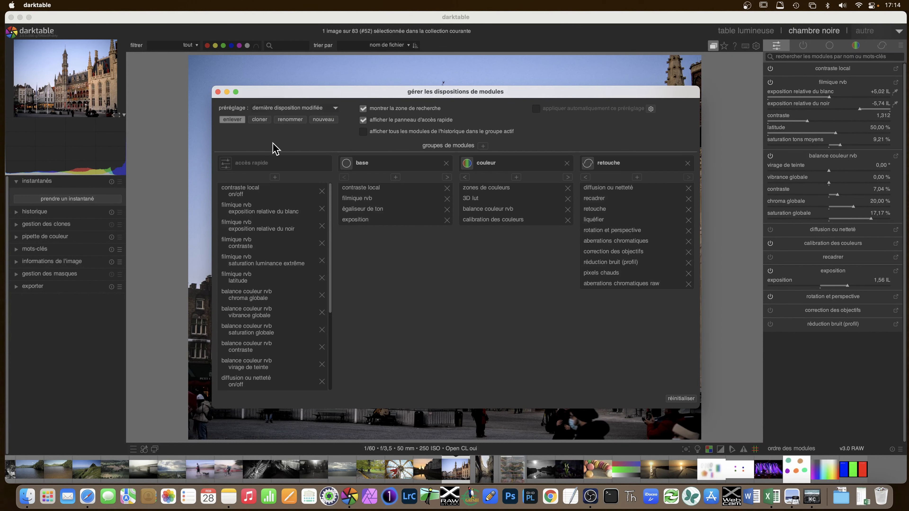
{"action": "left_click", "coordinate": [290, 120]}
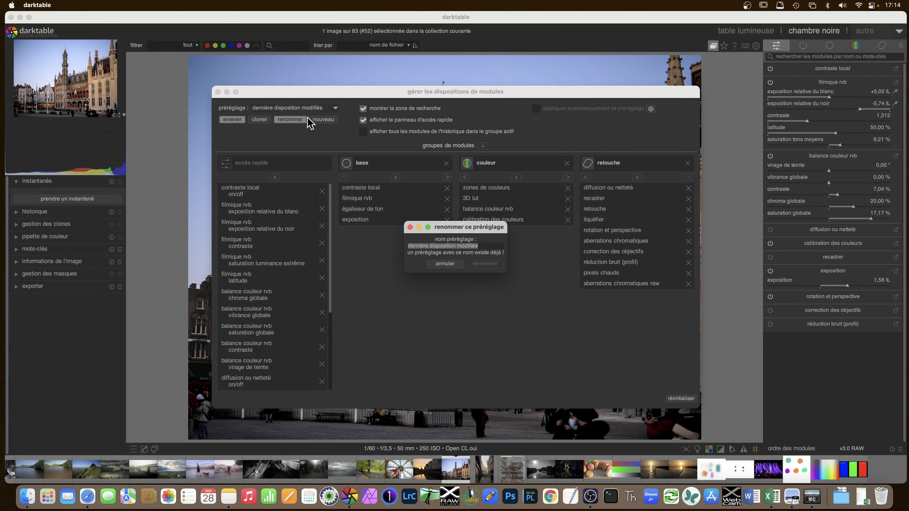
{"action": "type", "text": "nicolas 3.9"}
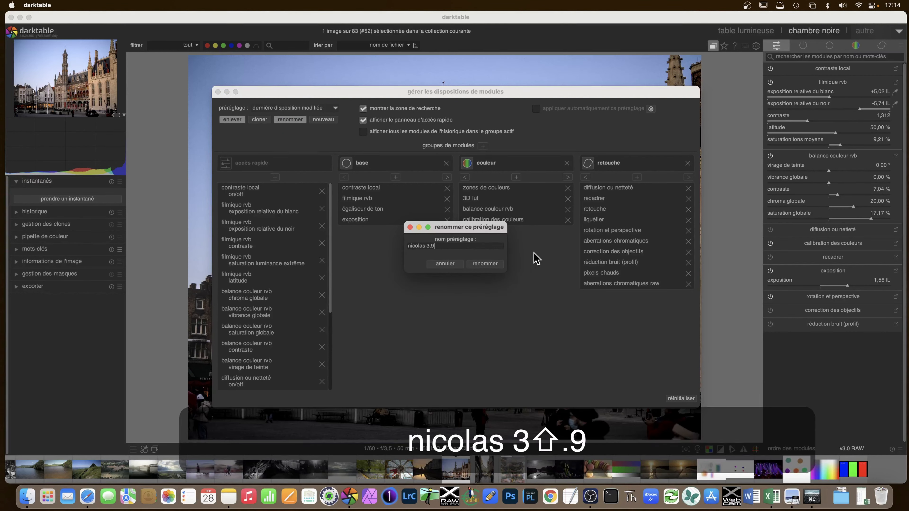
{"action": "left_click", "coordinate": [487, 264]}
{"action": "left_click", "coordinate": [217, 92]}
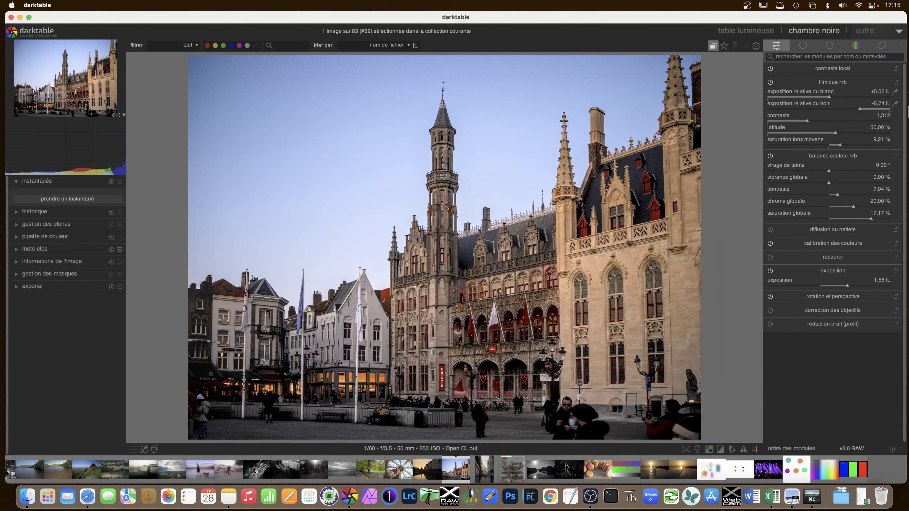
{"action": "left_click", "coordinate": [901, 46]}
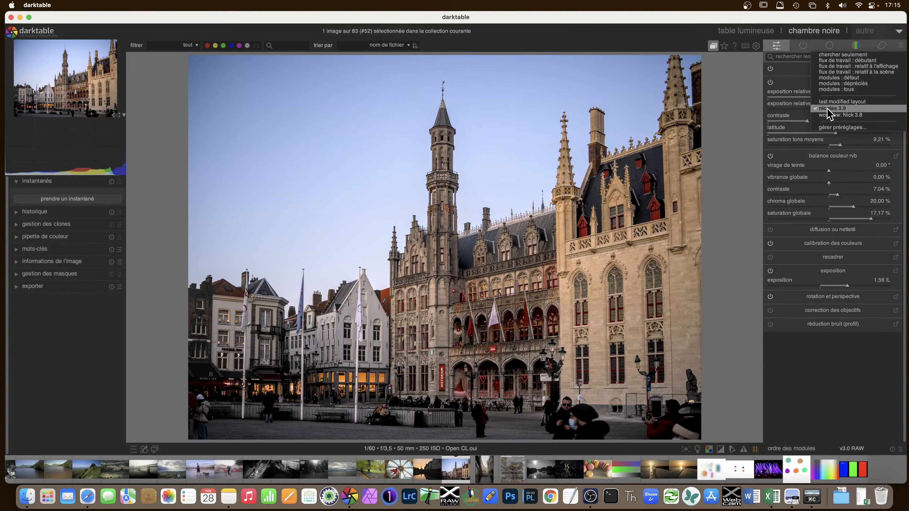
Show the active modules and apply the basic preset to balance couleur rvb.
{"action": "left_click", "coordinate": [802, 46]}
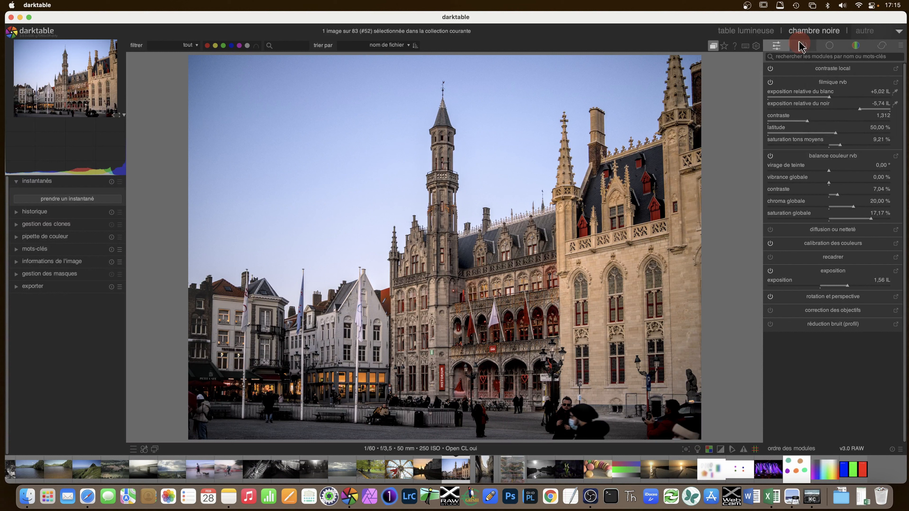
{"action": "left_click", "coordinate": [897, 91]}
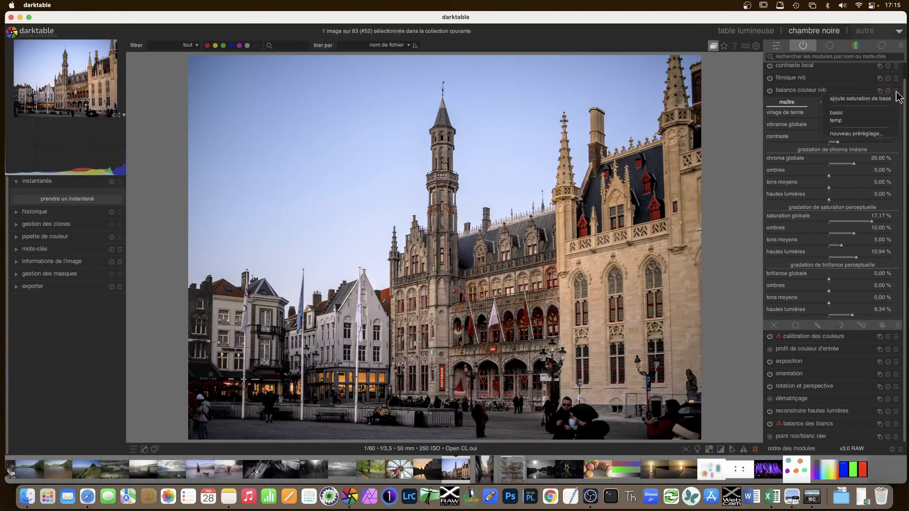
{"action": "left_click", "coordinate": [870, 113]}
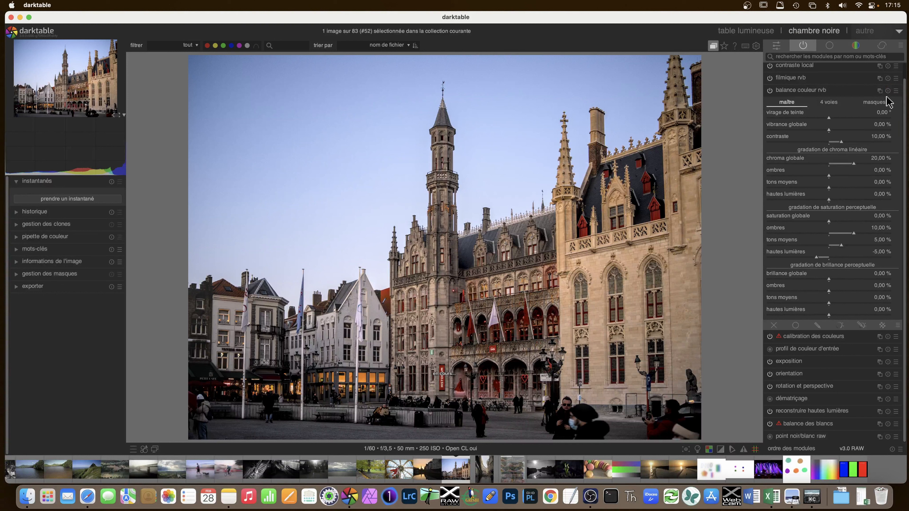
Try a strong virage de teinte shift in balance couleur rvb, view the option to update the basic preset, and reset the shift.
{"action": "left_click_drag", "start_coordinate": [831, 124], "coordinate": [855, 118]}
{"action": "left_click", "coordinate": [894, 90]}
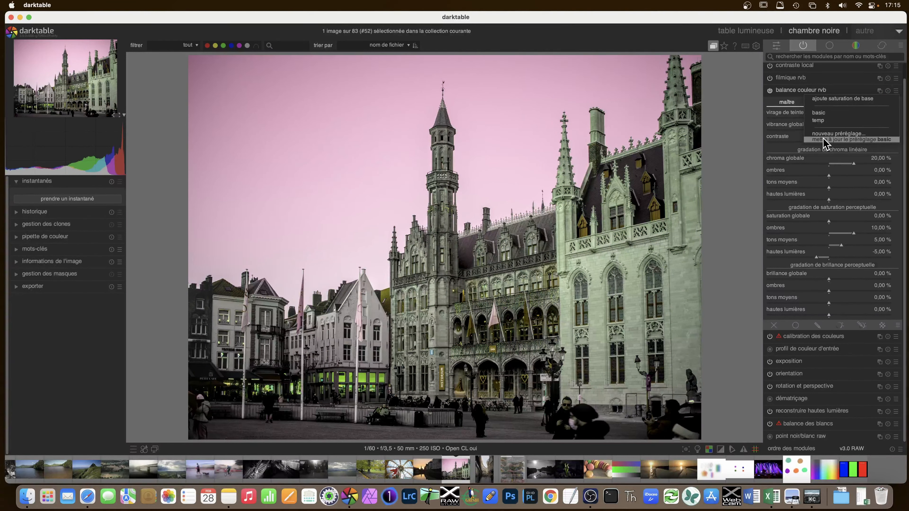
{"action": "left_click", "coordinate": [766, 90]}
{"action": "double_click", "coordinate": [850, 117]}
{"action": "left_click", "coordinate": [793, 90]}
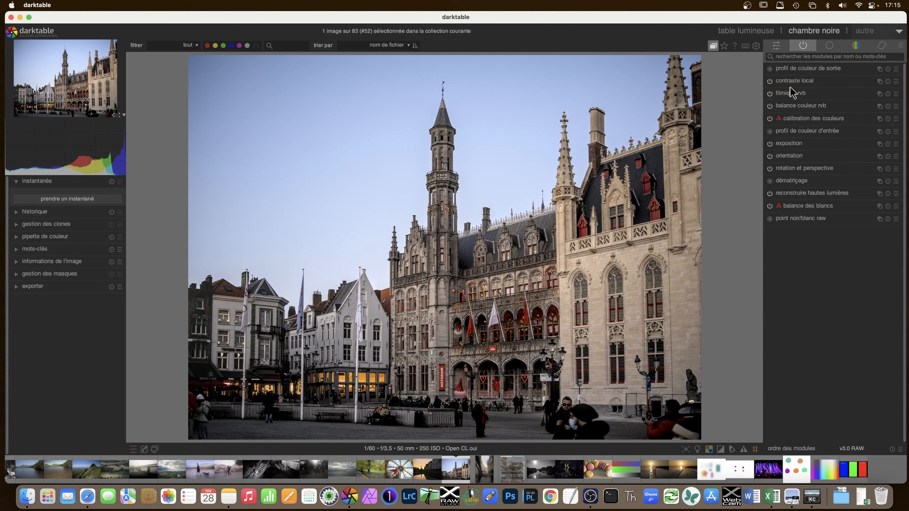
Look through the quick access controls and the module groups, ending on the quick access panel.
{"action": "left_click", "coordinate": [776, 46]}
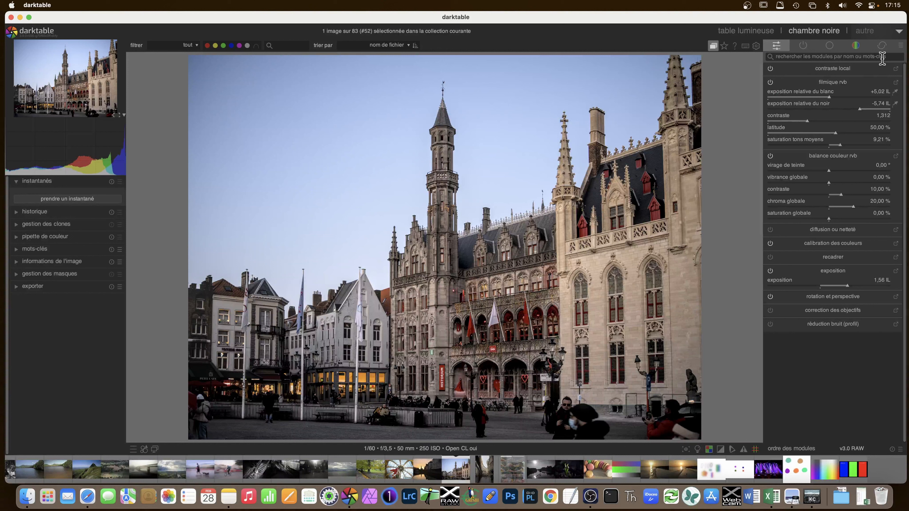
{"action": "left_click", "coordinate": [856, 45]}
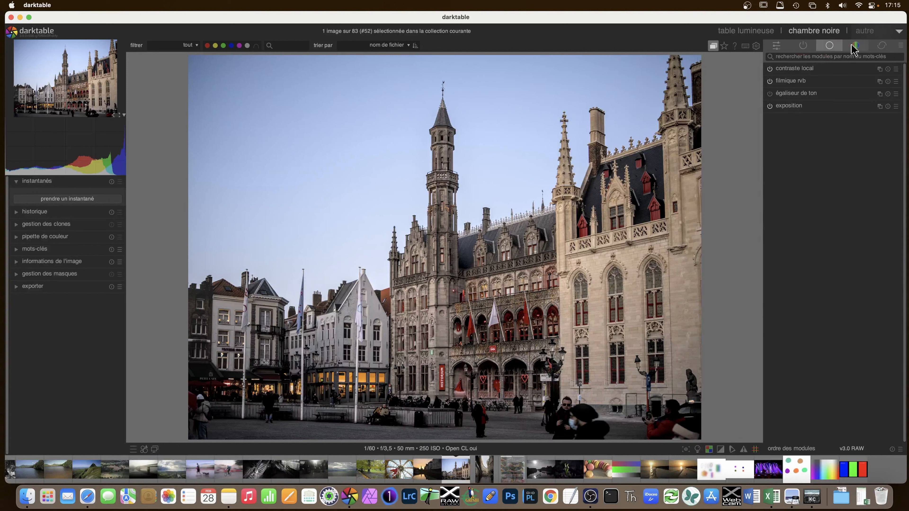
{"action": "left_click", "coordinate": [777, 48]}
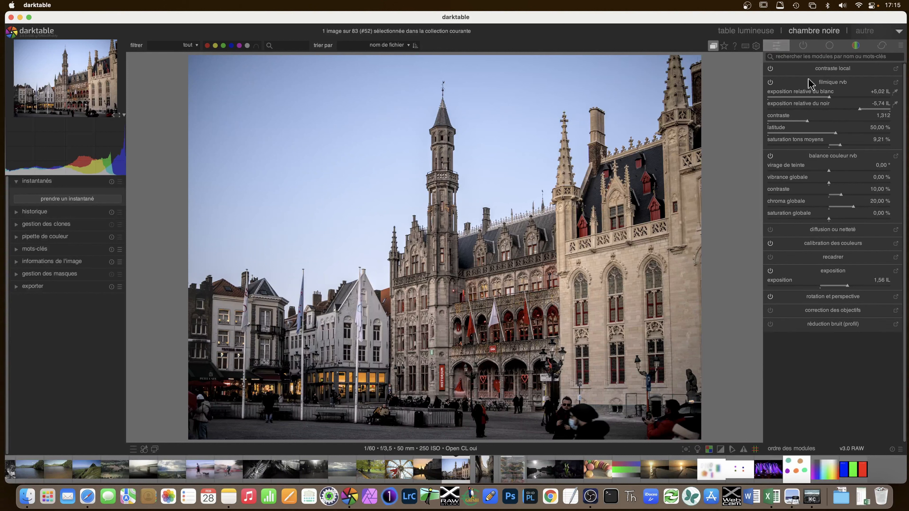